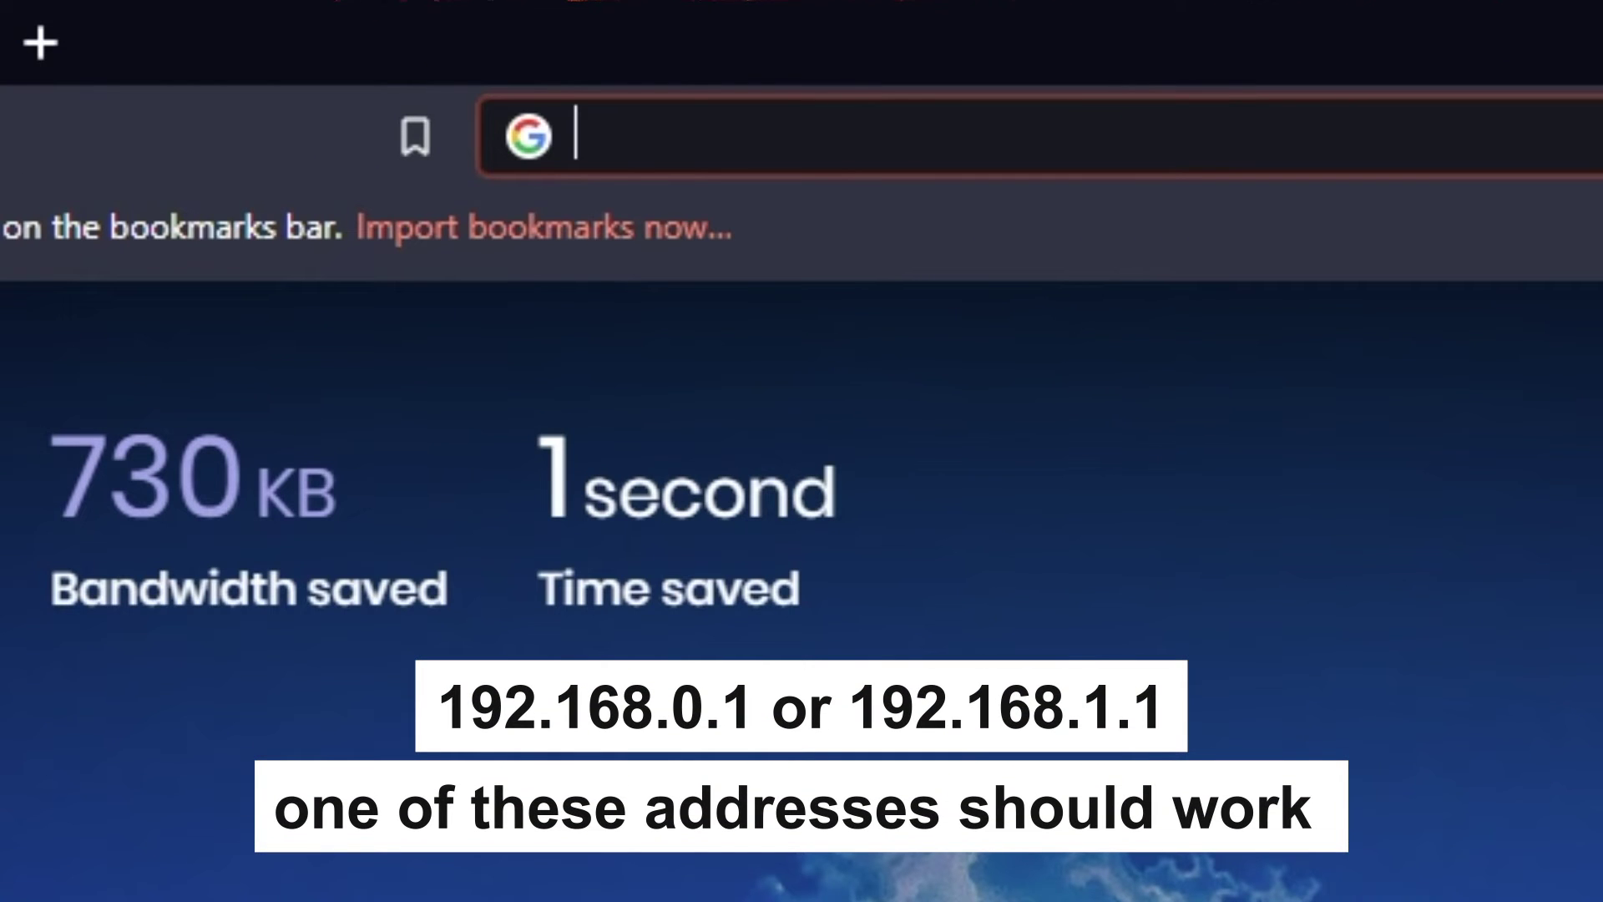
Load the router page at 192.168.0.1 after 192.168.1.1 fails to load.
{"action": "type", "text": "192"}
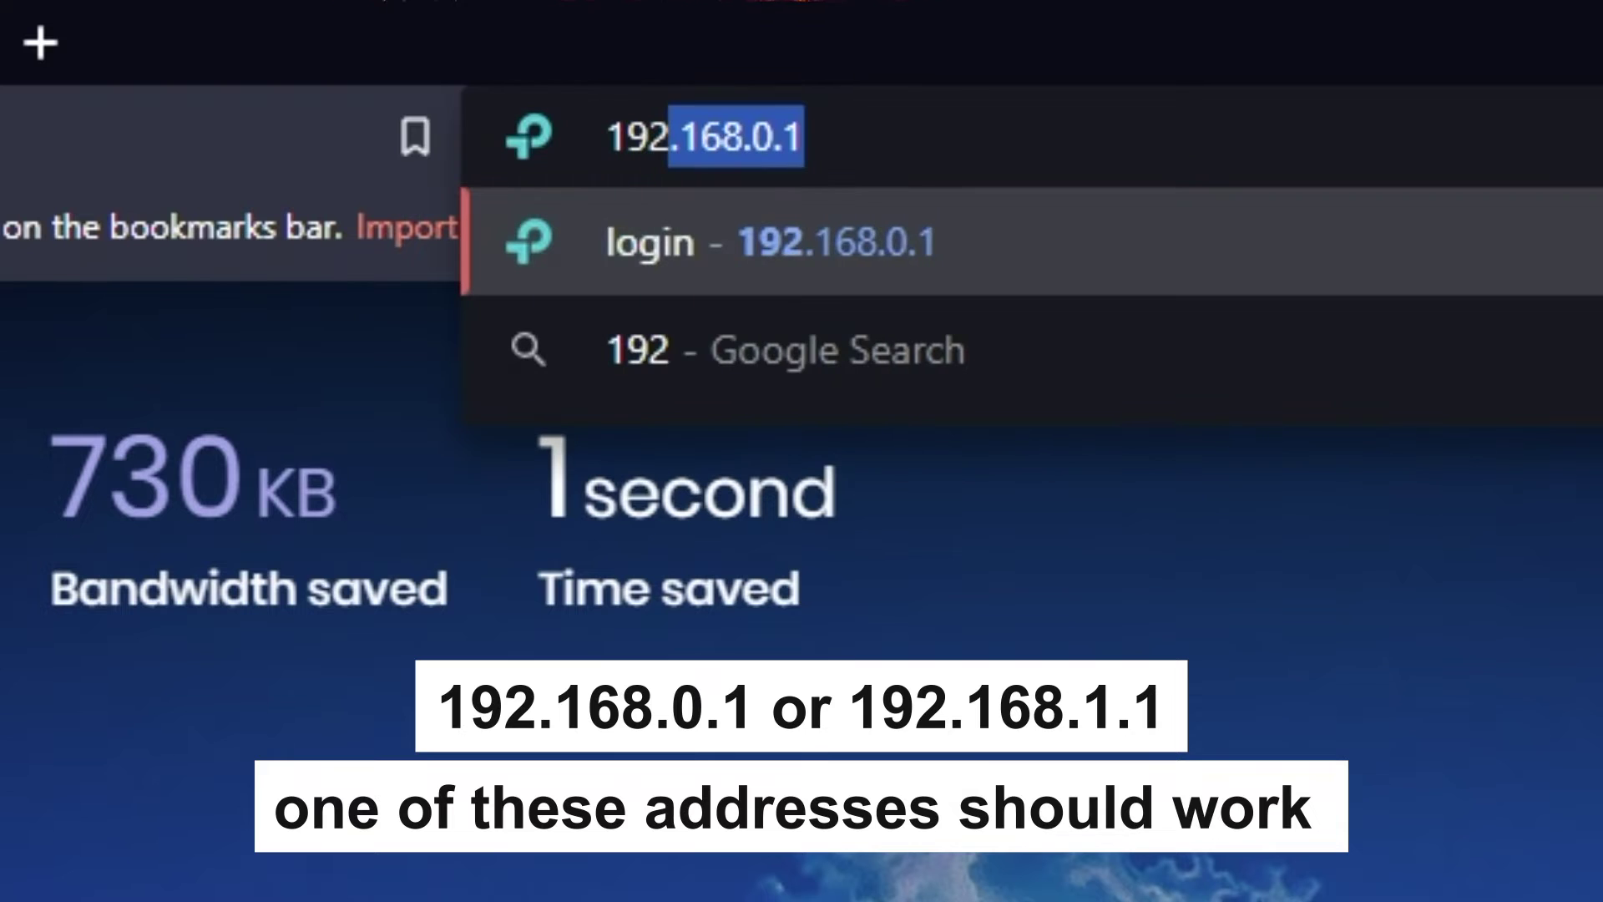
{"action": "type", "text": ".168.1."}
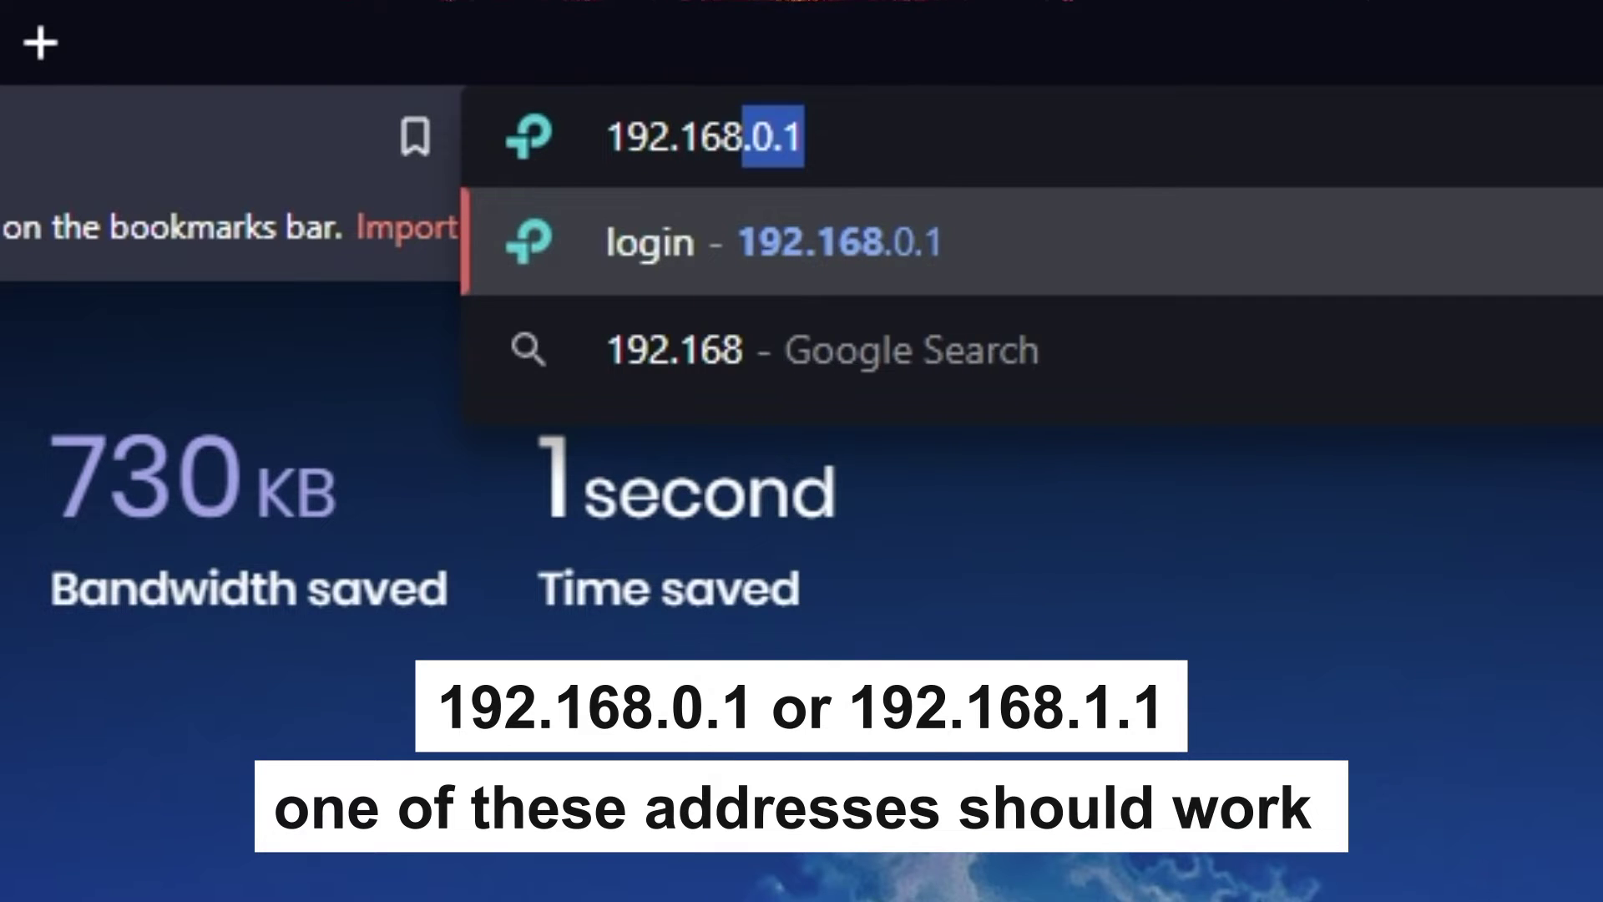
{"action": "type", "text": "1"}
{"action": "key", "text": "Return"}
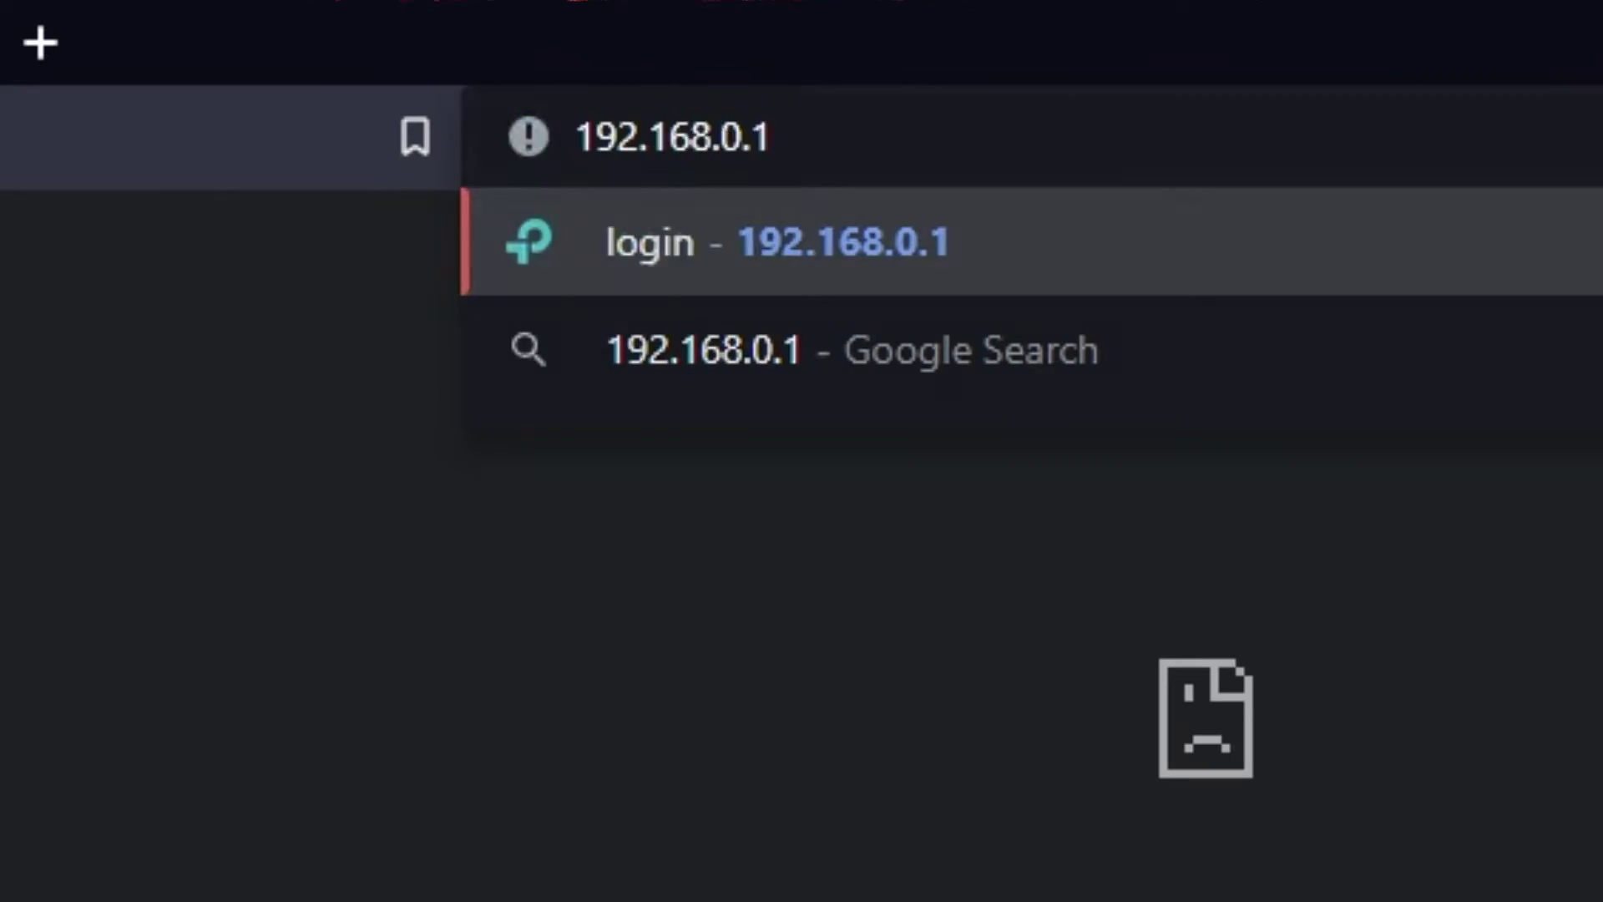
{"action": "key", "text": "Return"}
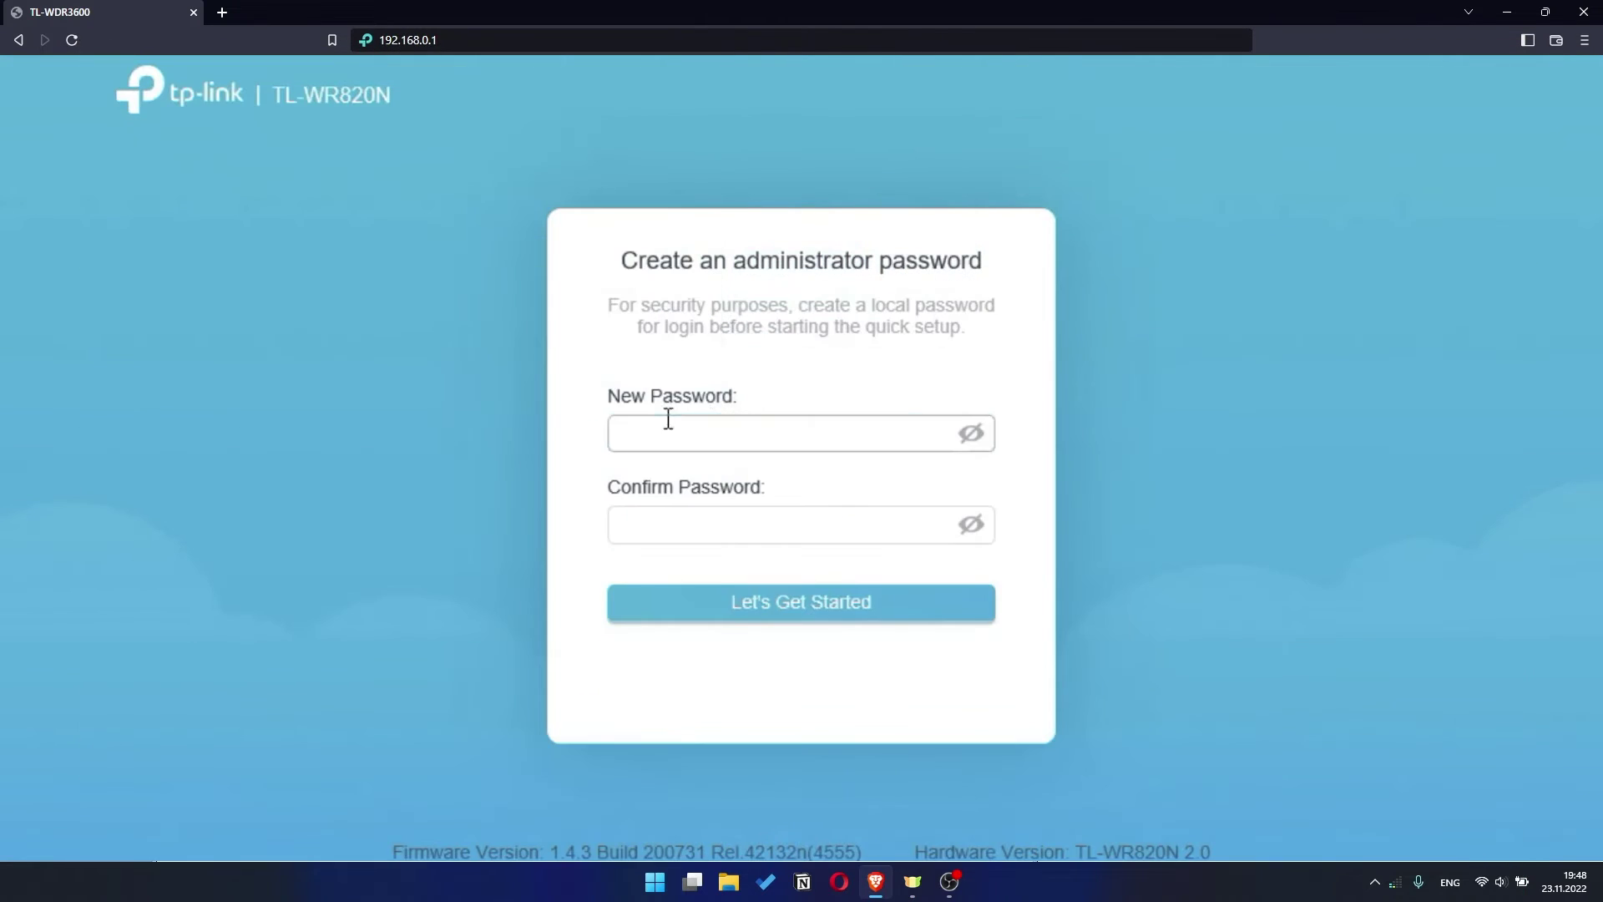
Enter and confirm a new administrator password, then start the quick setup.
{"action": "left_click", "coordinate": [668, 422]}
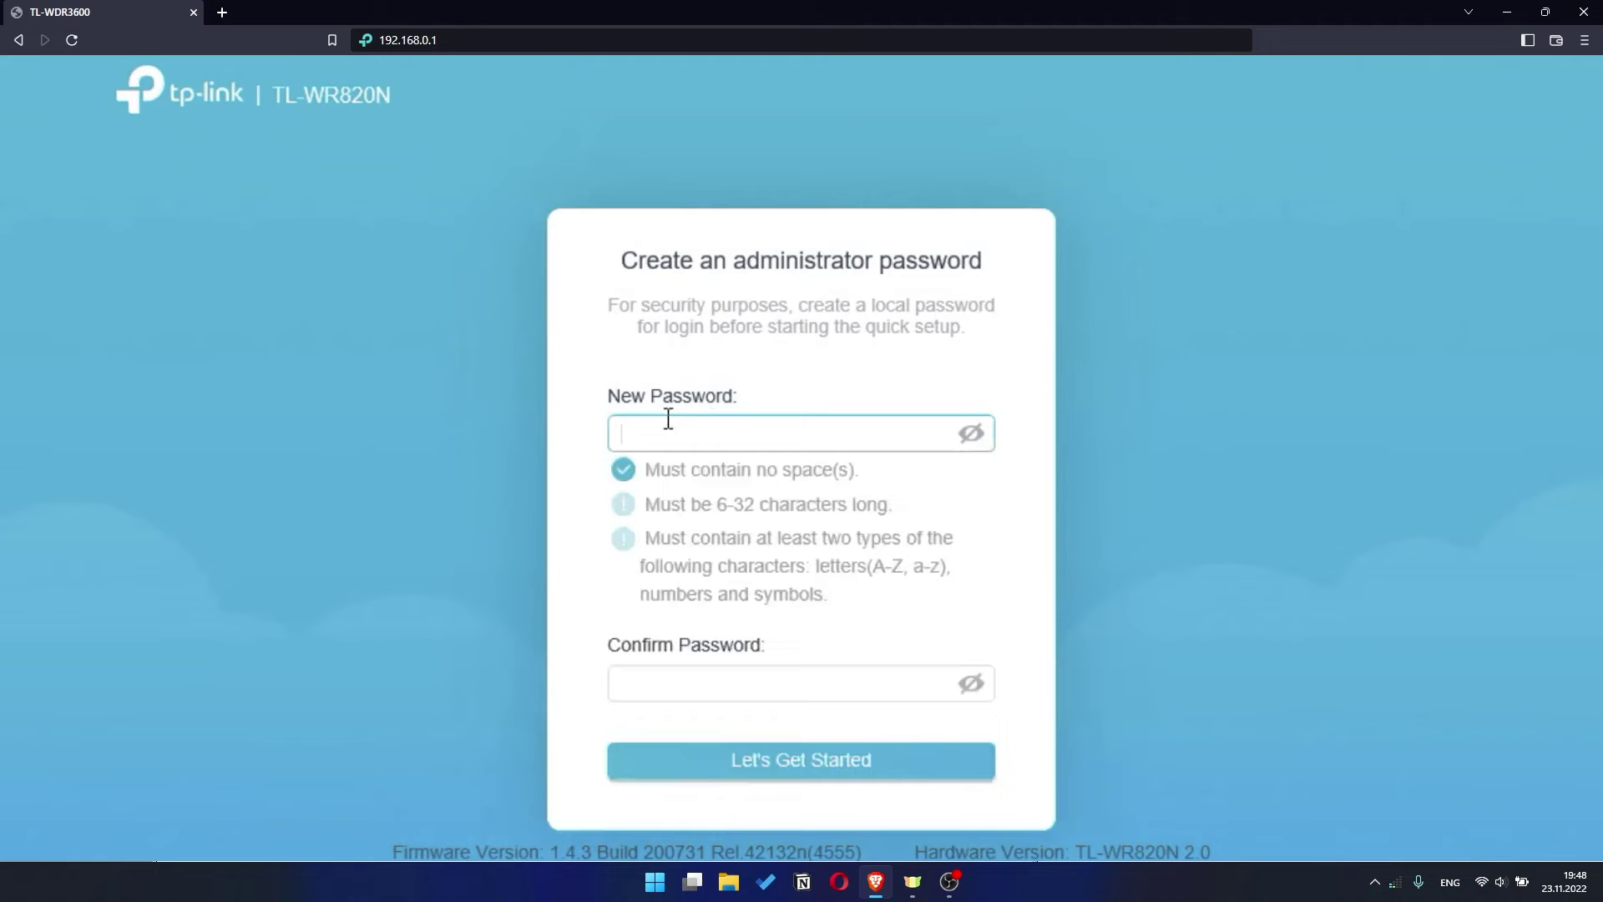
{"action": "type", "text": "••••••••••"}
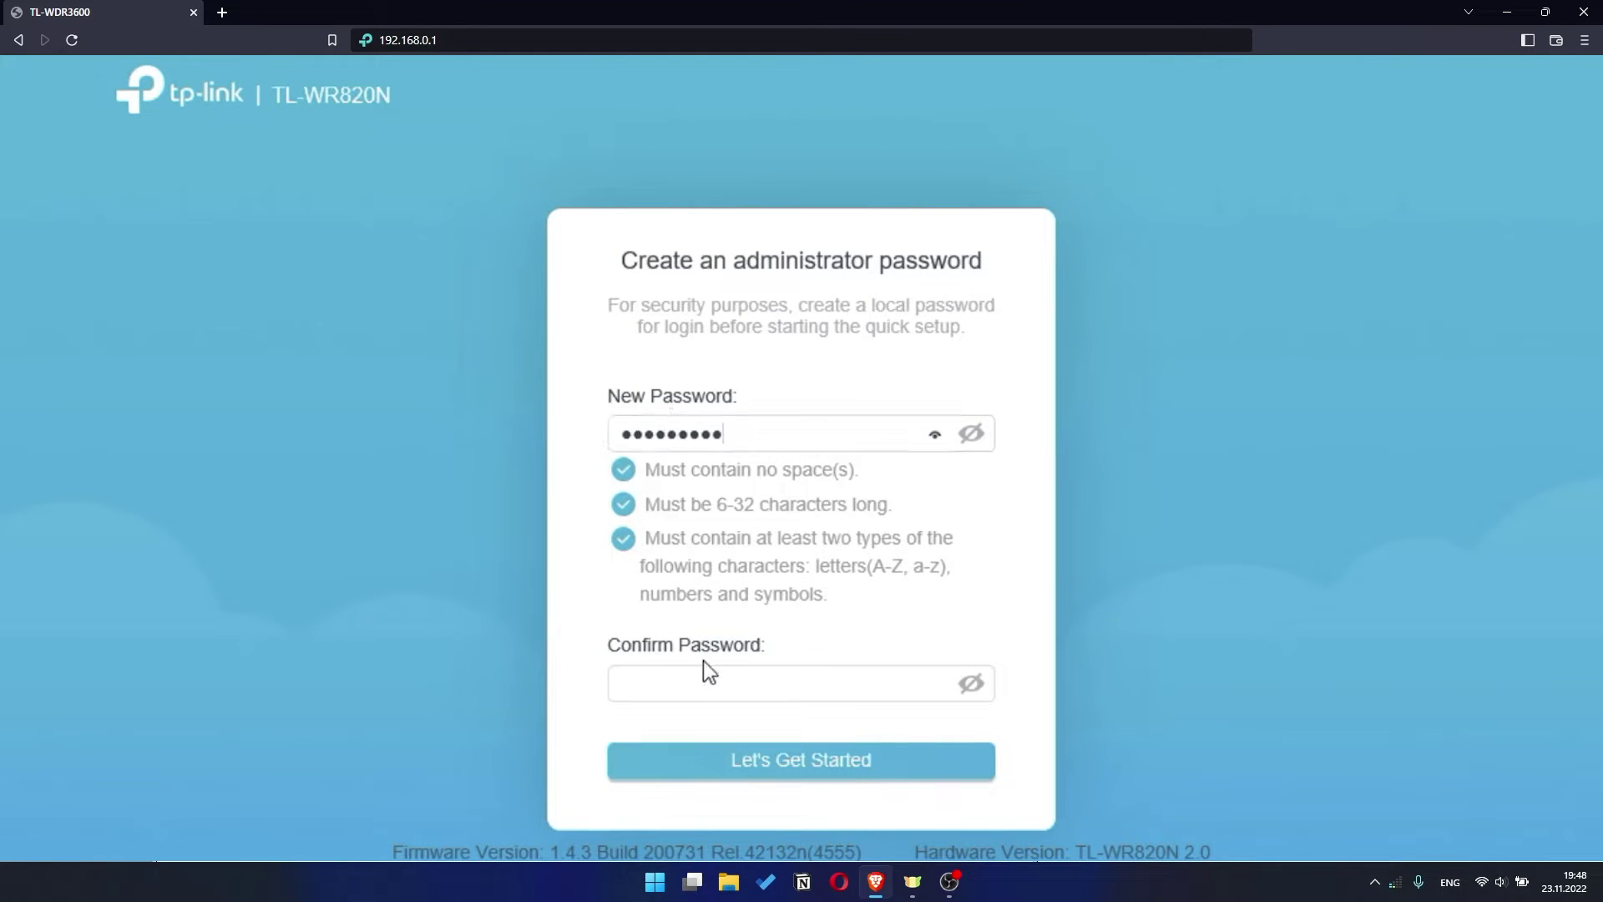
{"action": "left_click", "coordinate": [681, 691]}
{"action": "type", "text": "•••••••"}
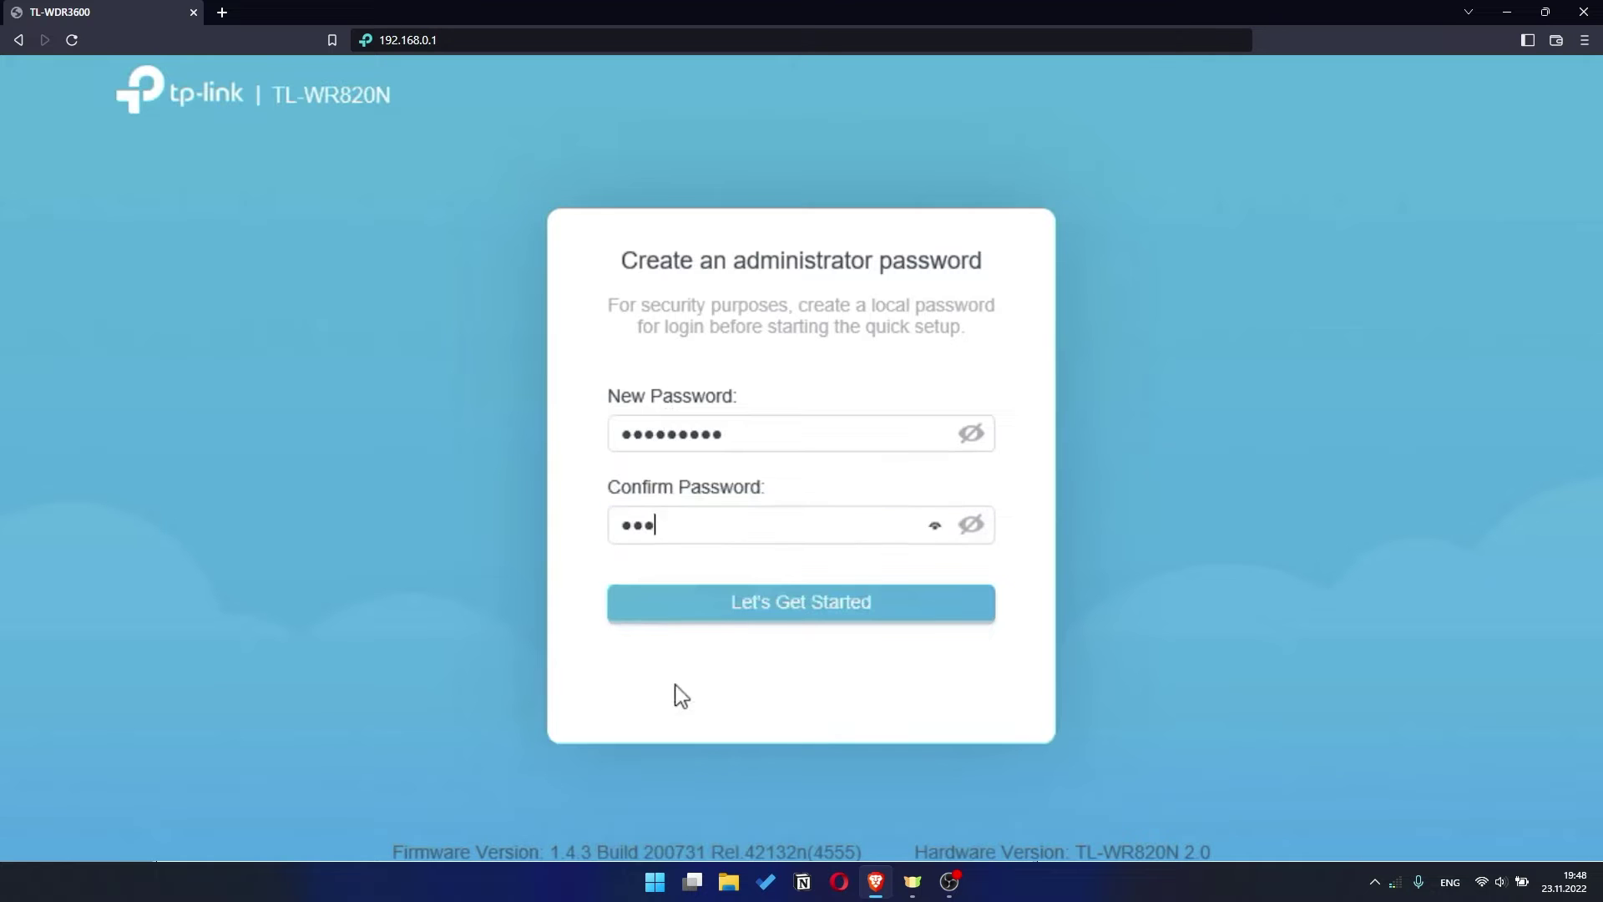
{"action": "type", "text": "•••"}
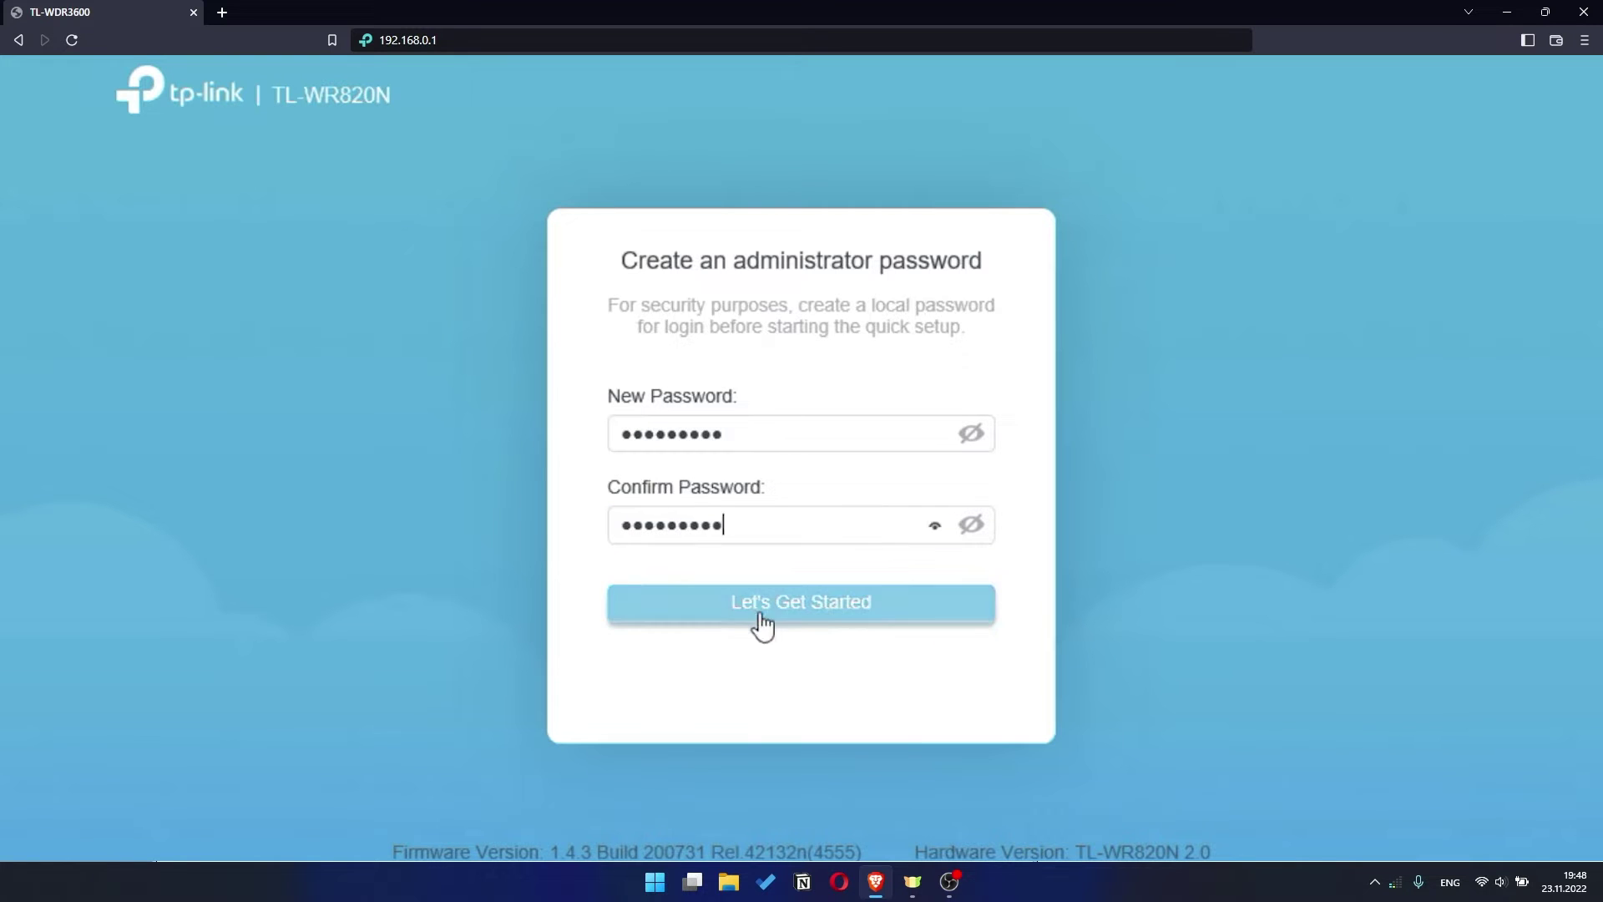
{"action": "left_click", "coordinate": [830, 611]}
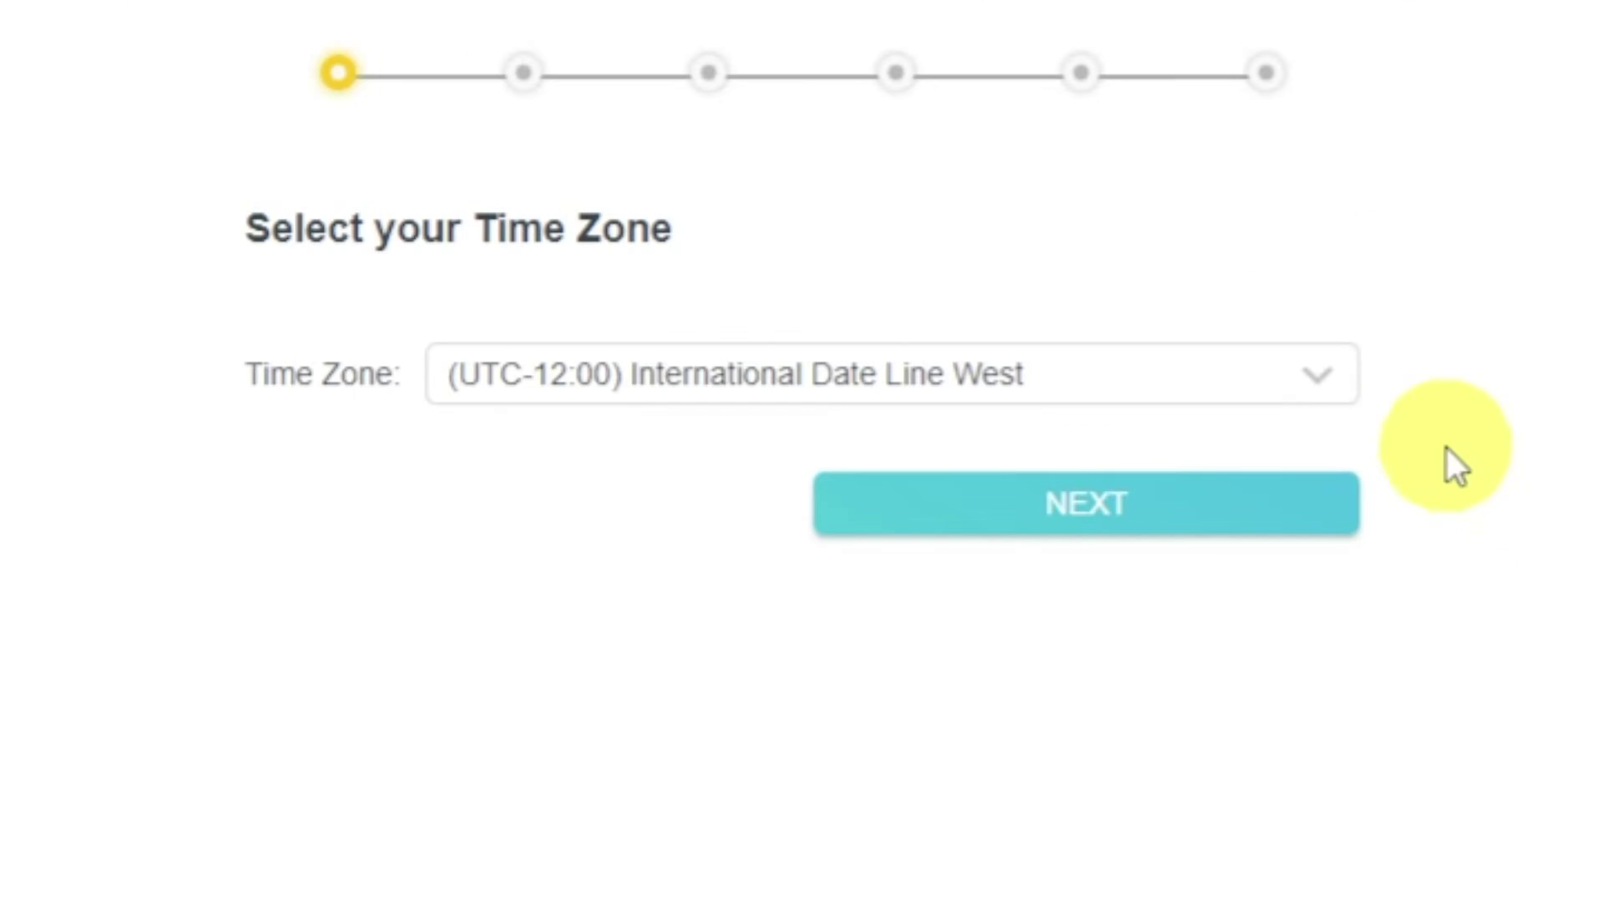
Keep the (UTC-12:00) default time zone and auto-detect the connection as Dynamic IP.
{"action": "left_click", "coordinate": [1351, 379]}
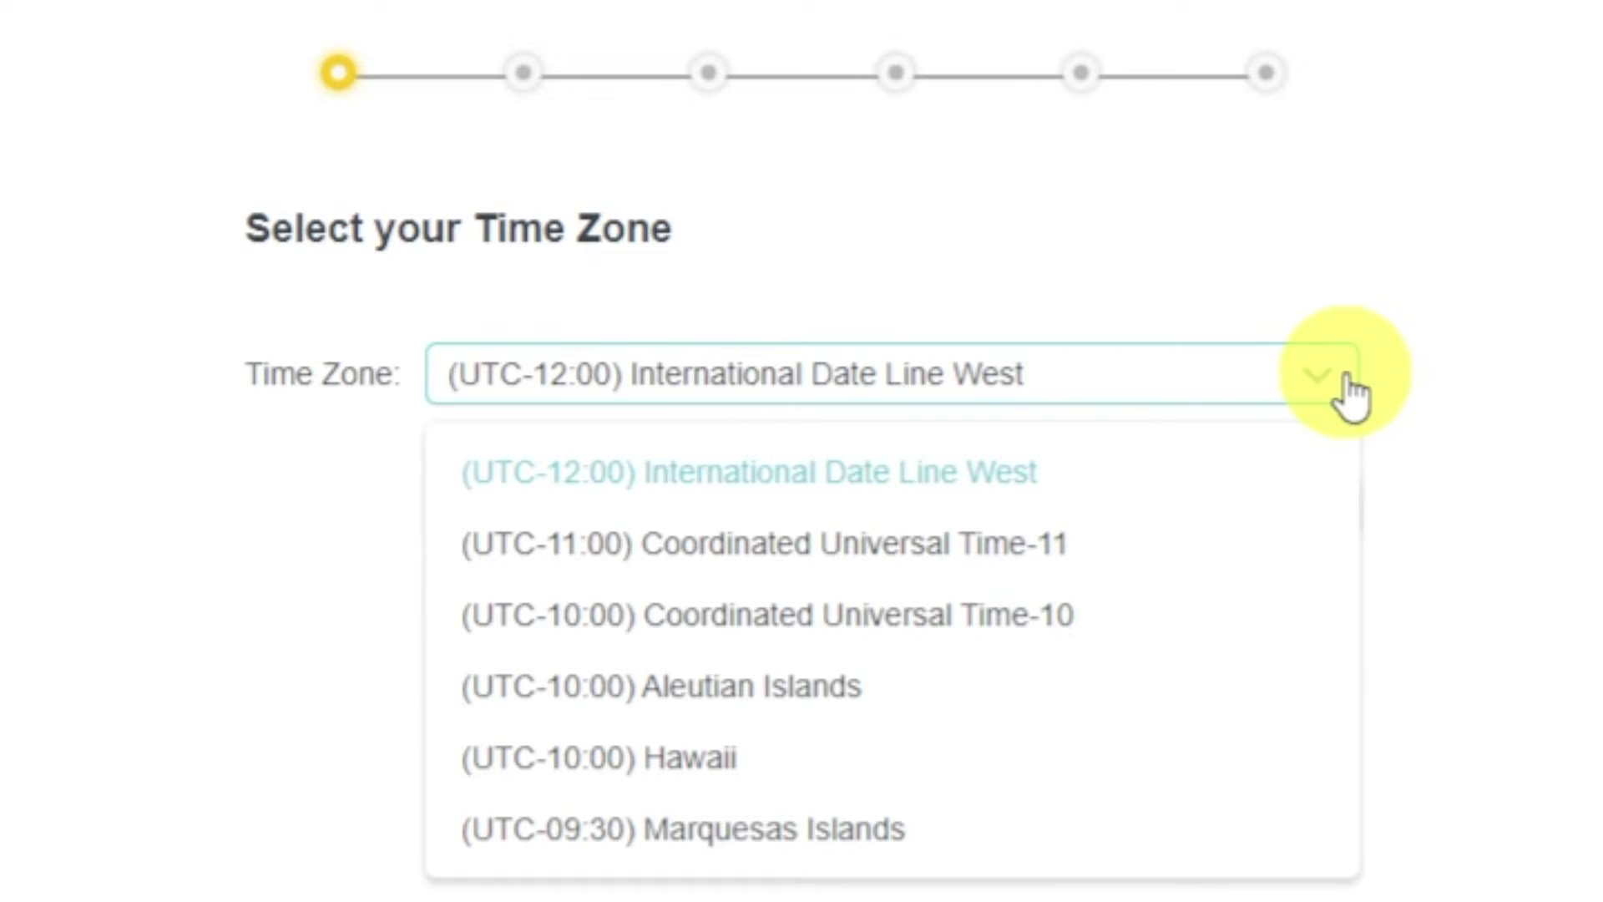
{"action": "left_click", "coordinate": [1348, 386]}
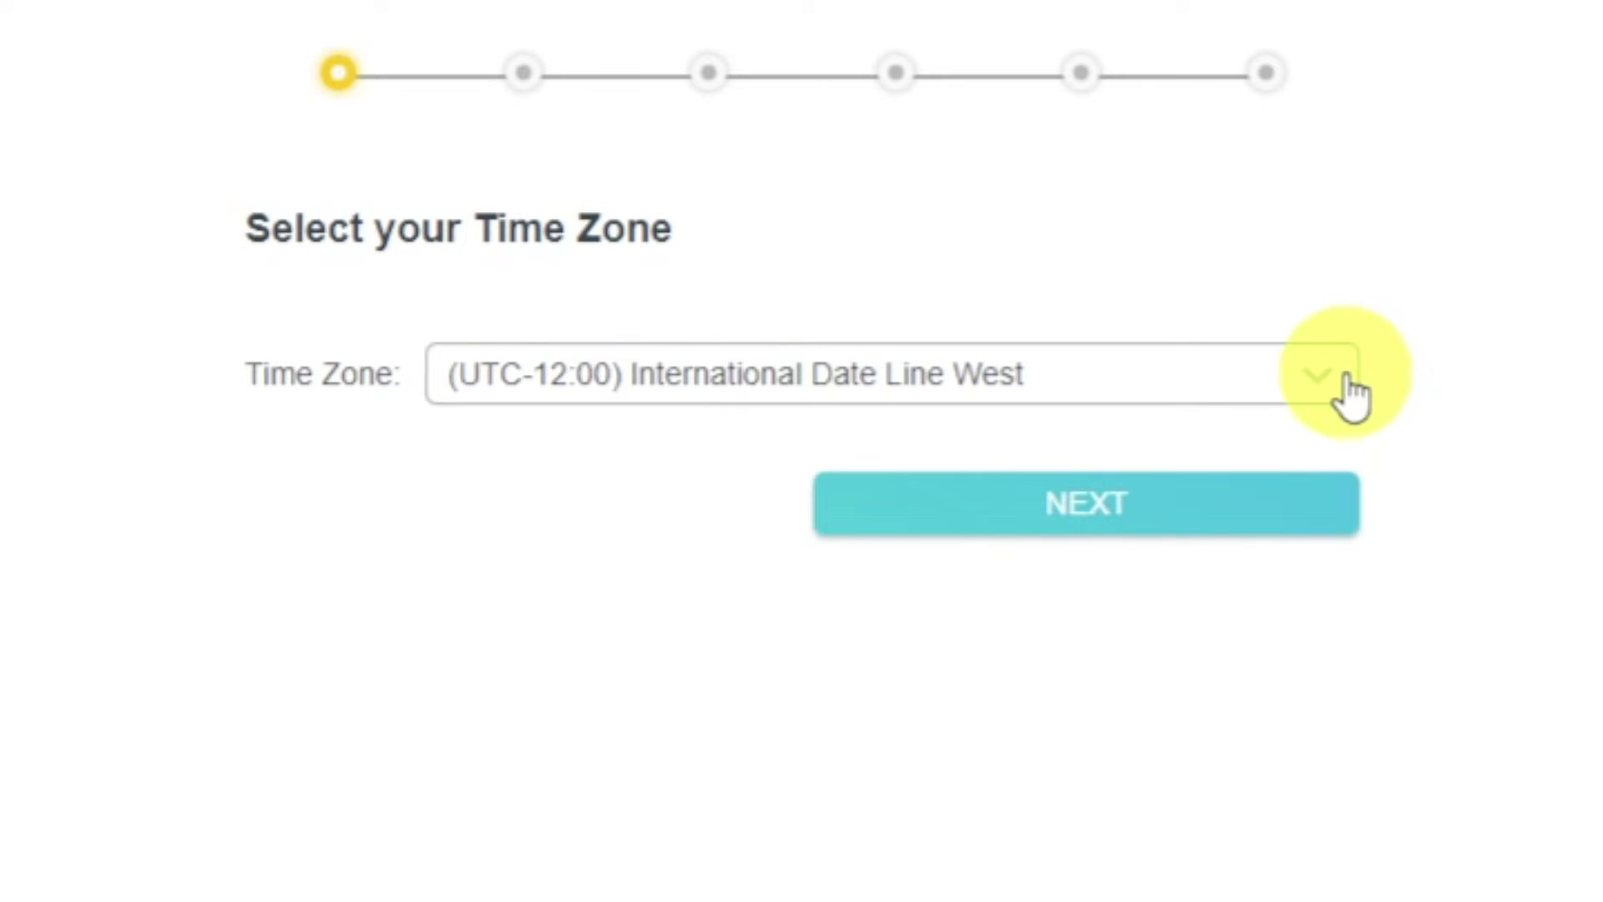
{"action": "left_click", "coordinate": [1299, 506]}
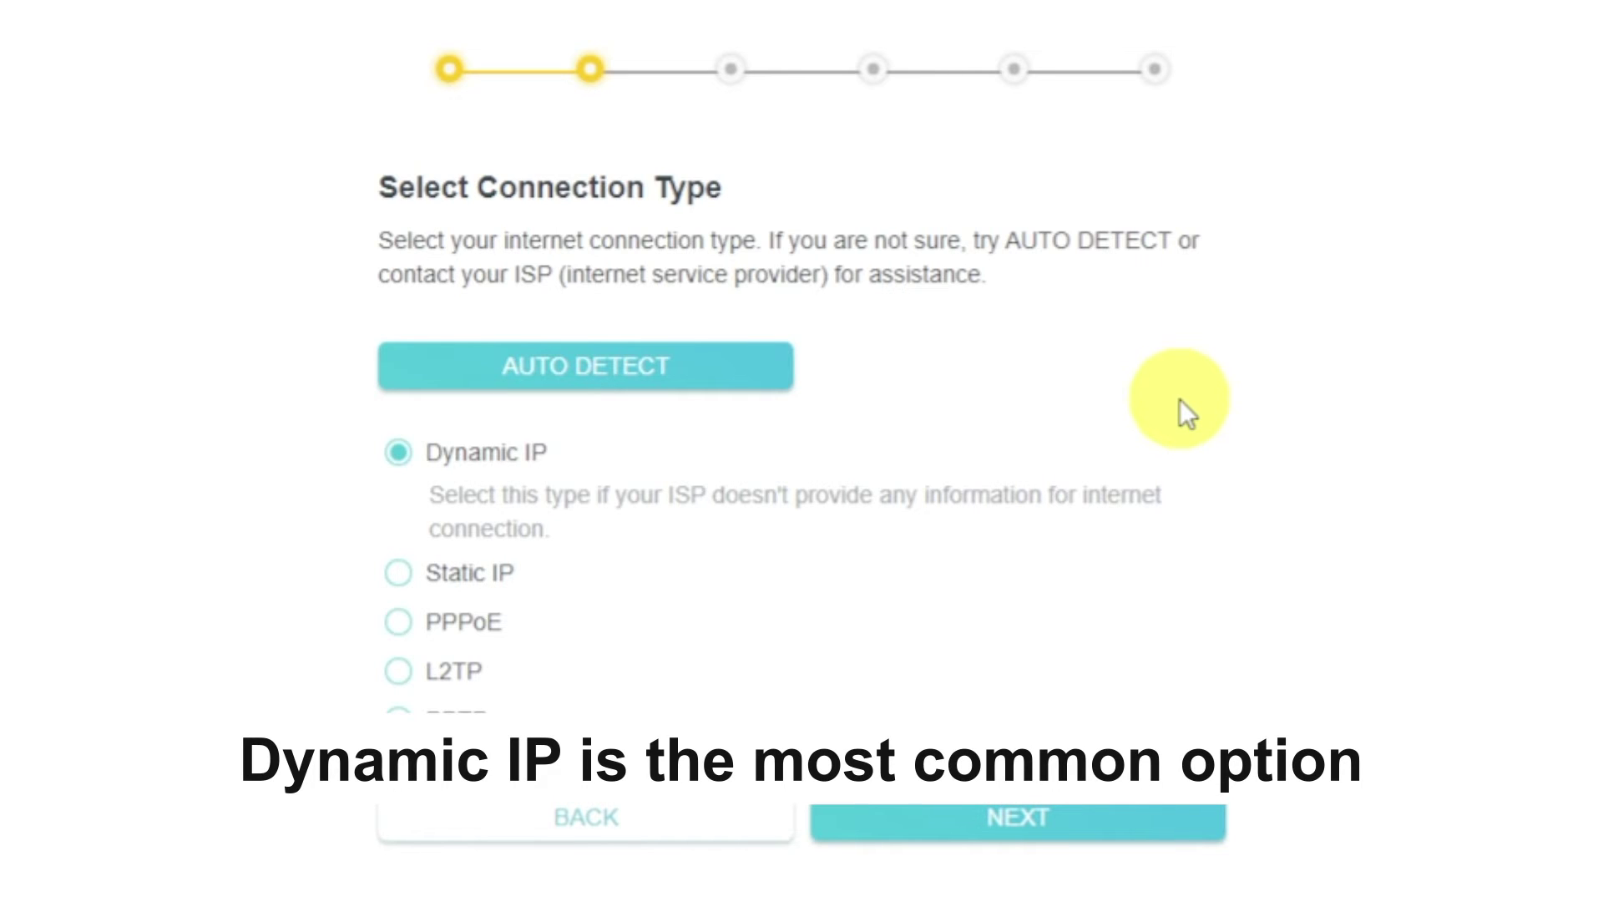
{"action": "left_click", "coordinate": [728, 367]}
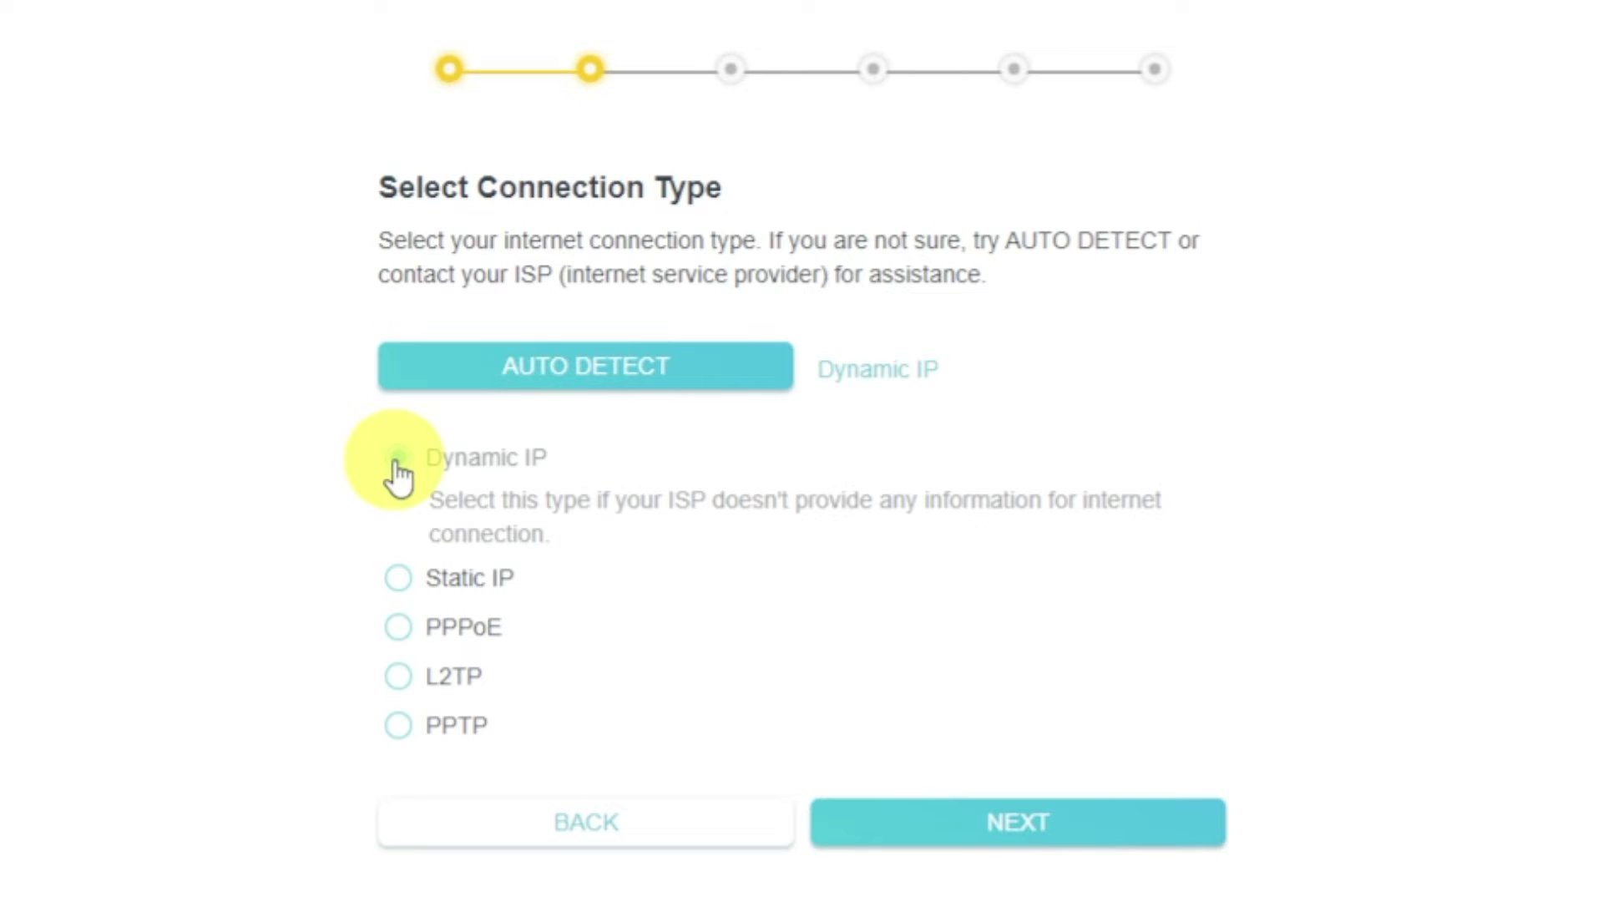
{"action": "left_click", "coordinate": [1115, 835]}
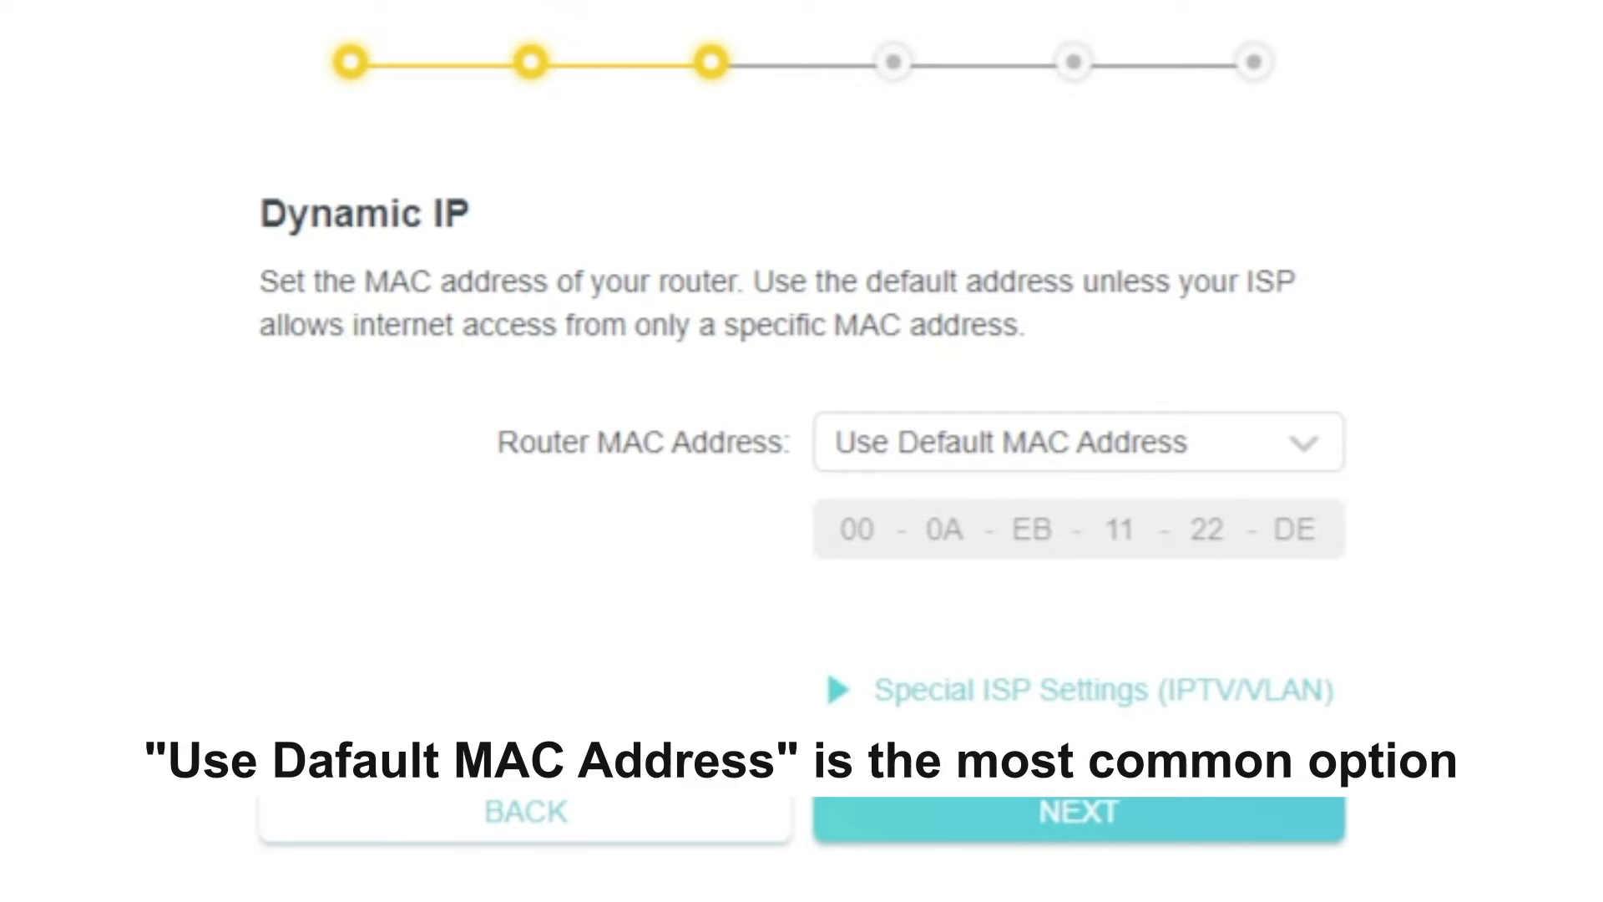
Leave Router MAC Address on Use Default MAC Address and continue to wireless settings.
{"action": "left_click", "coordinate": [1331, 474]}
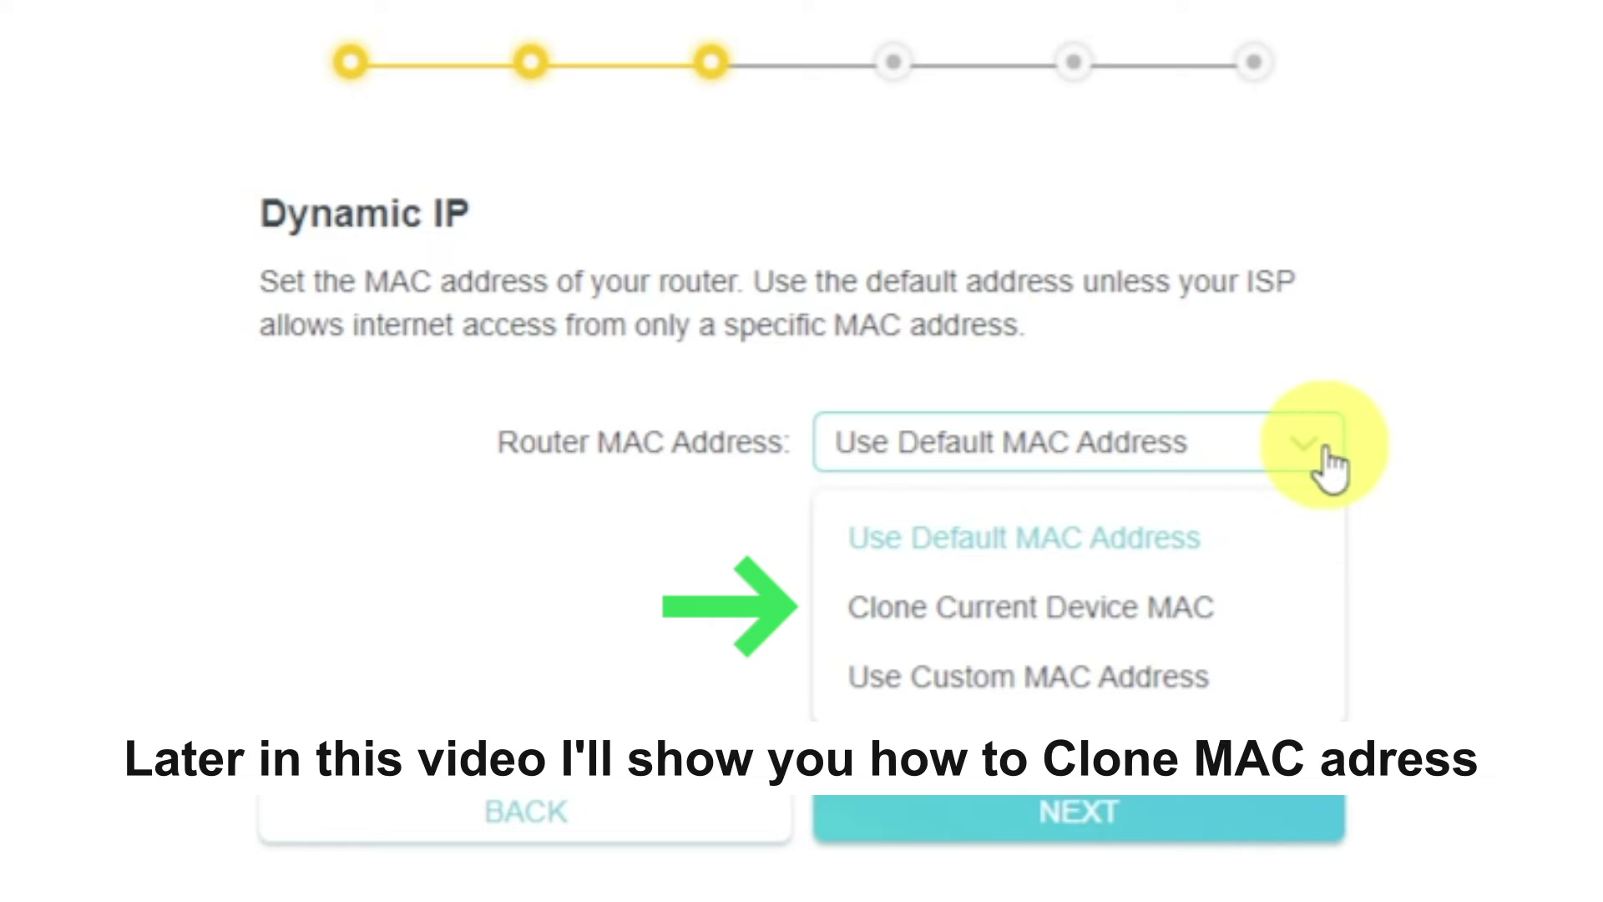
{"action": "left_click", "coordinate": [1326, 451]}
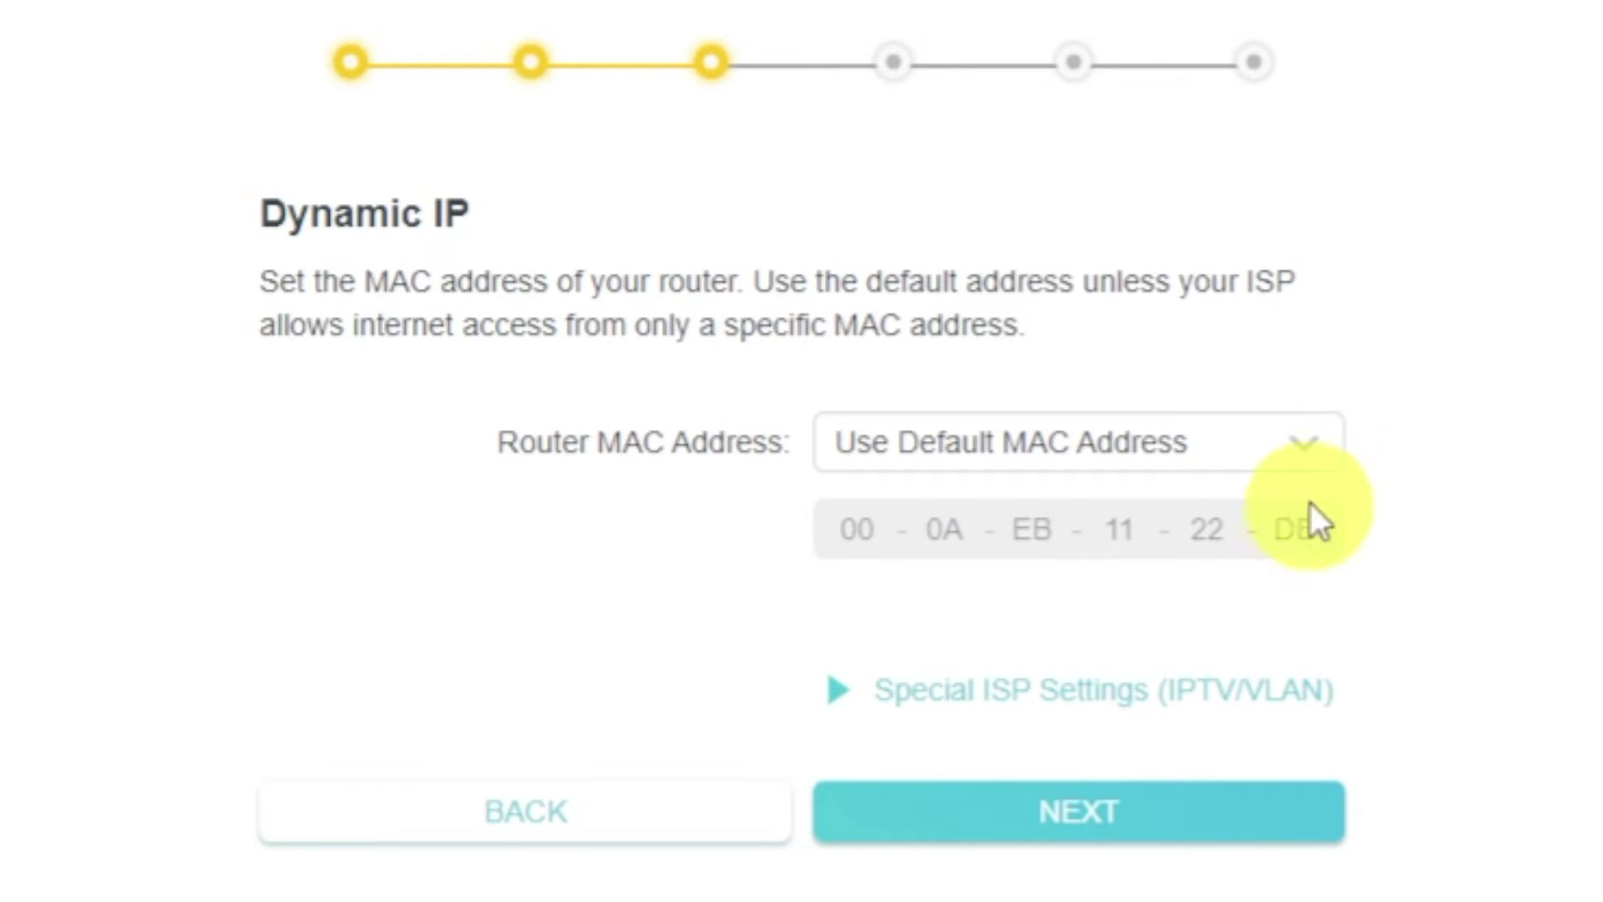
{"action": "left_click", "coordinate": [1259, 794]}
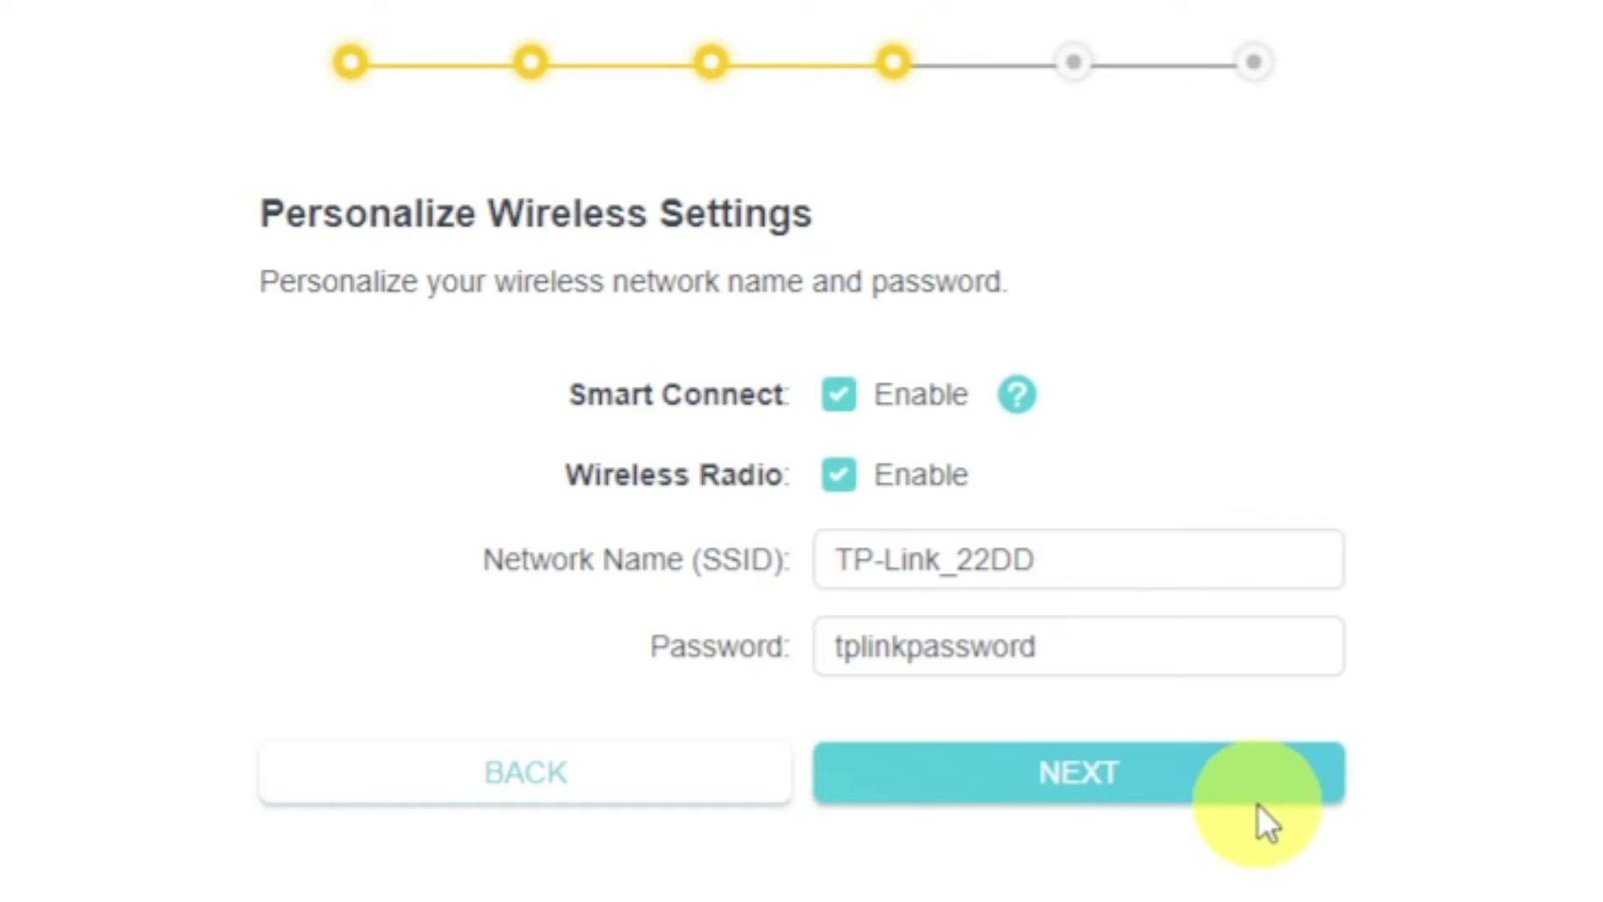
Keep SSID TP-Link_22DD, enter a Wi-Fi password, and continue to the cloud service page.
{"action": "left_click", "coordinate": [841, 475]}
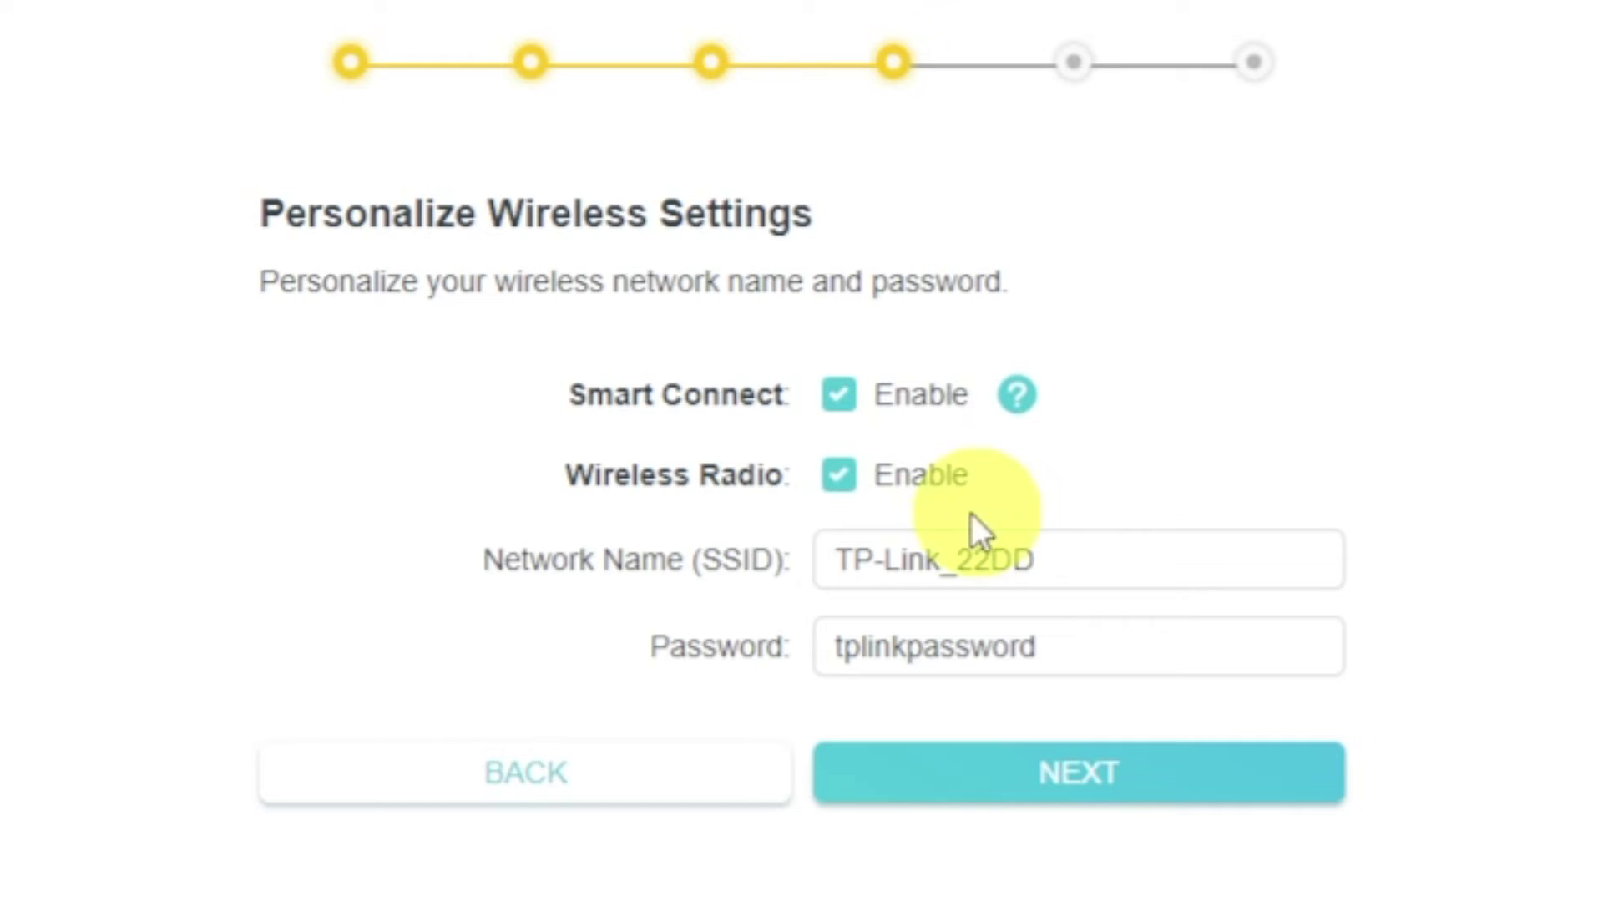
{"action": "left_click", "coordinate": [1149, 567]}
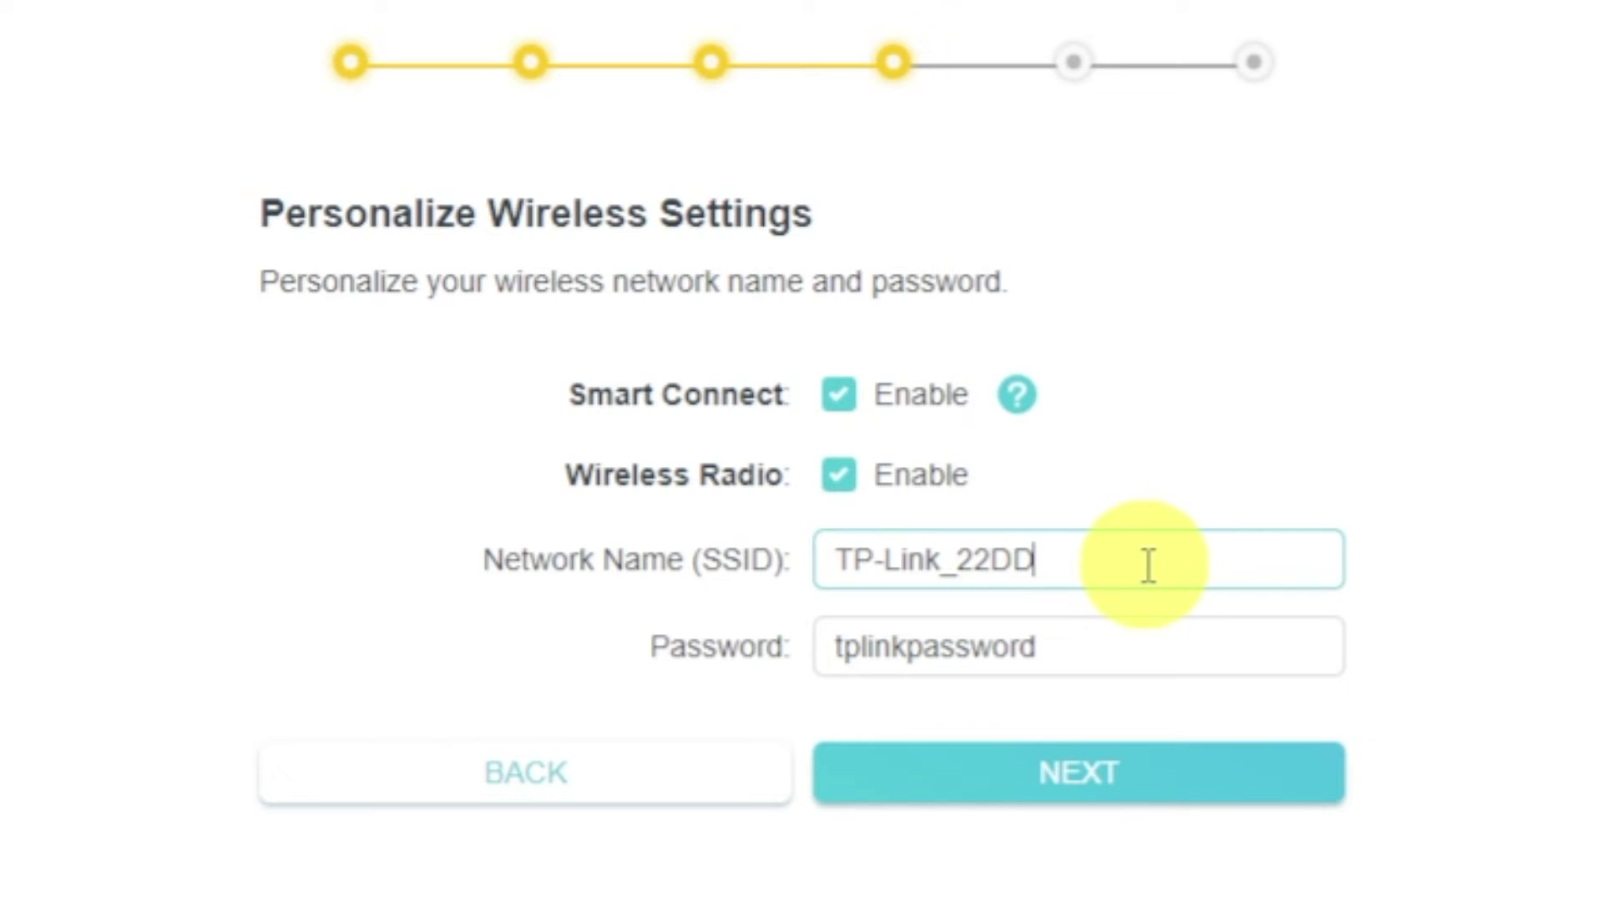
{"action": "left_click", "coordinate": [1137, 643]}
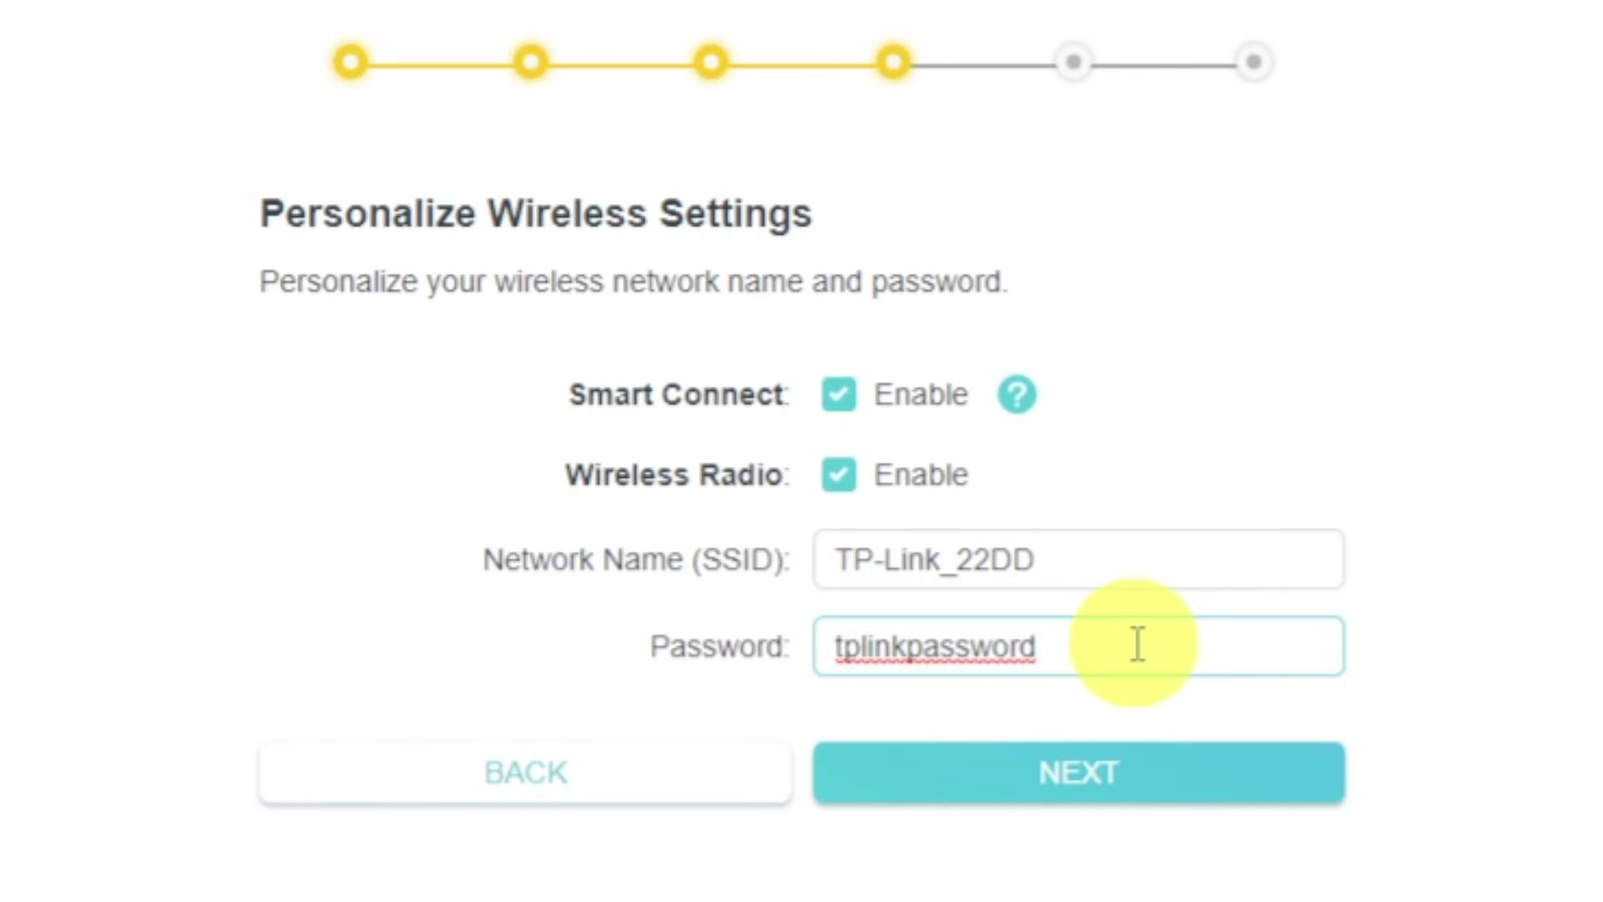
{"action": "left_click", "coordinate": [1146, 789]}
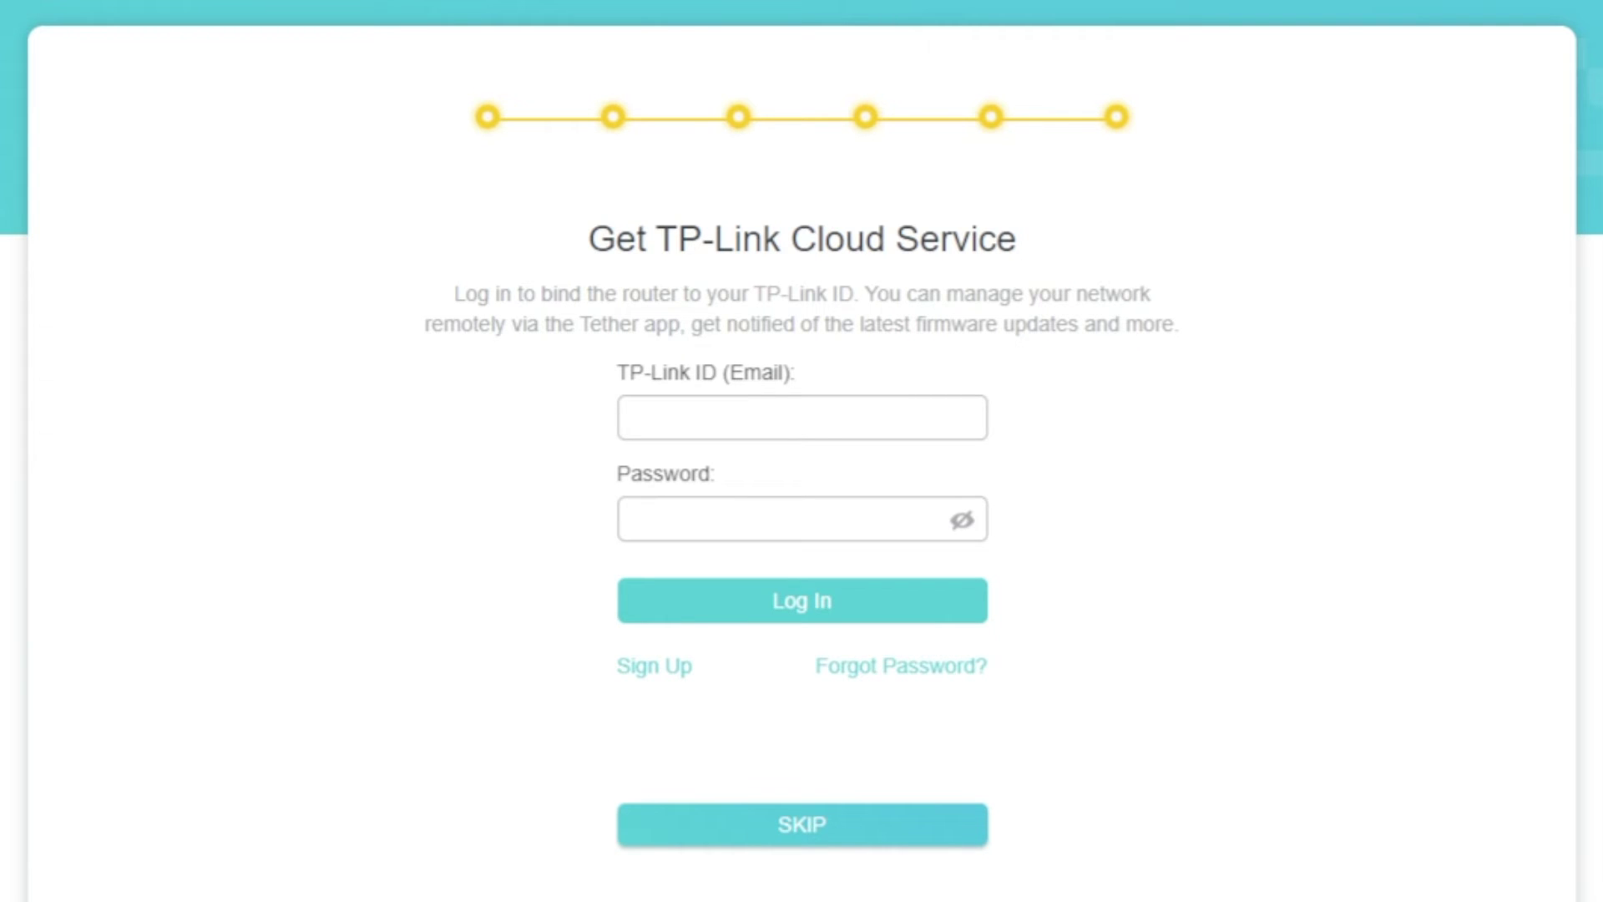
Skip cloud sign-in, confirm the summary, and skip the no-internet notice to reach Network Map.
{"action": "left_click", "coordinate": [800, 831]}
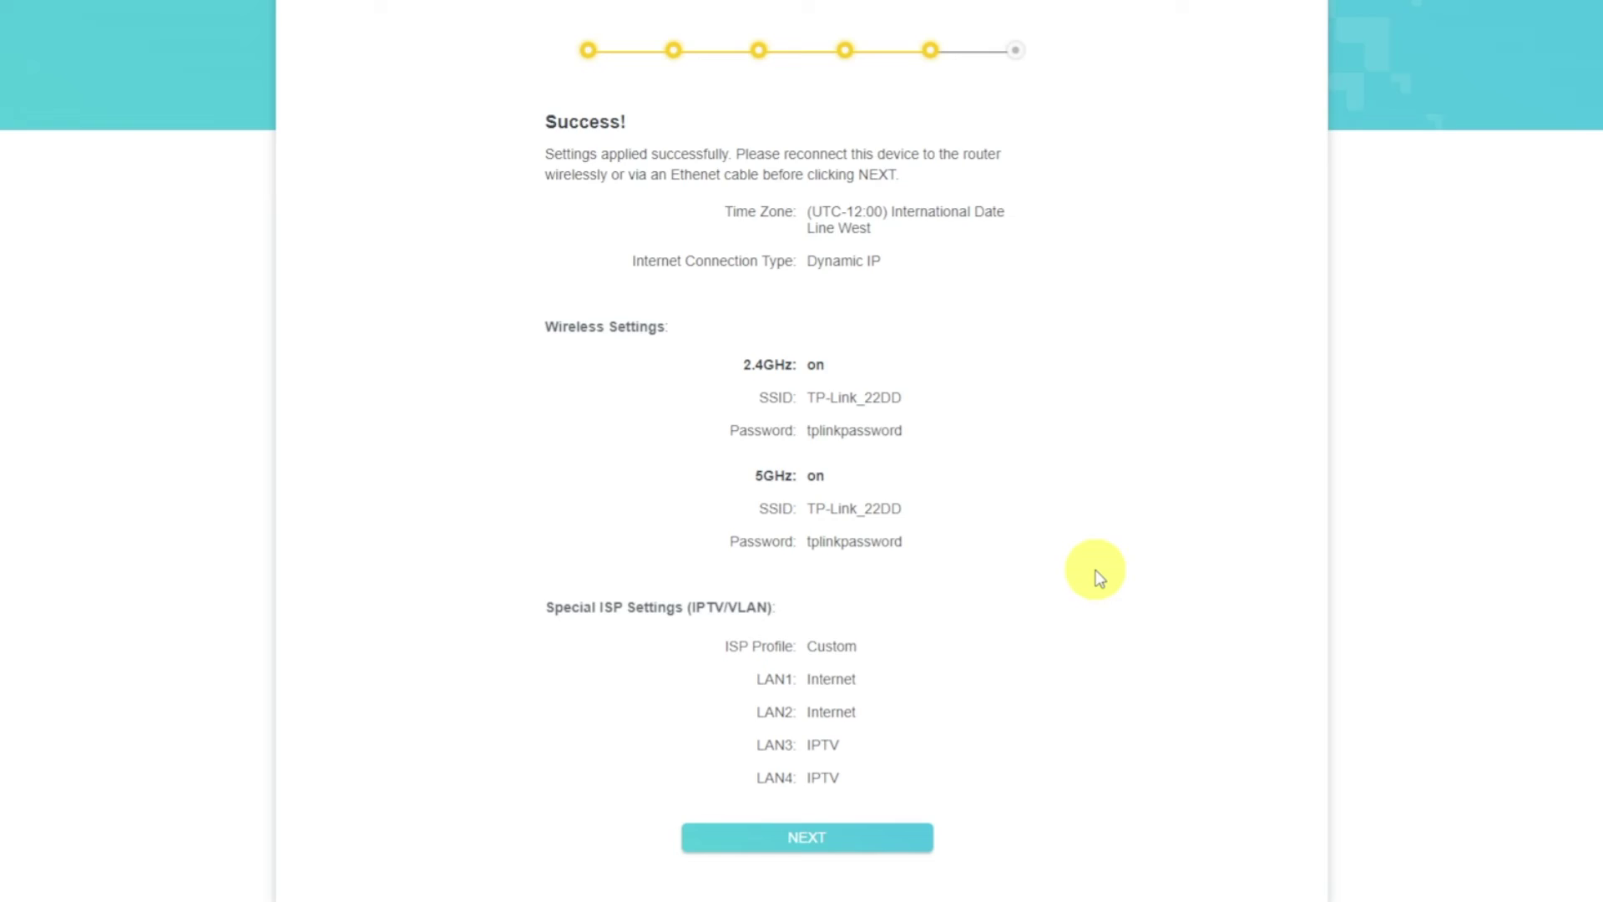
{"action": "left_click", "coordinate": [900, 837]}
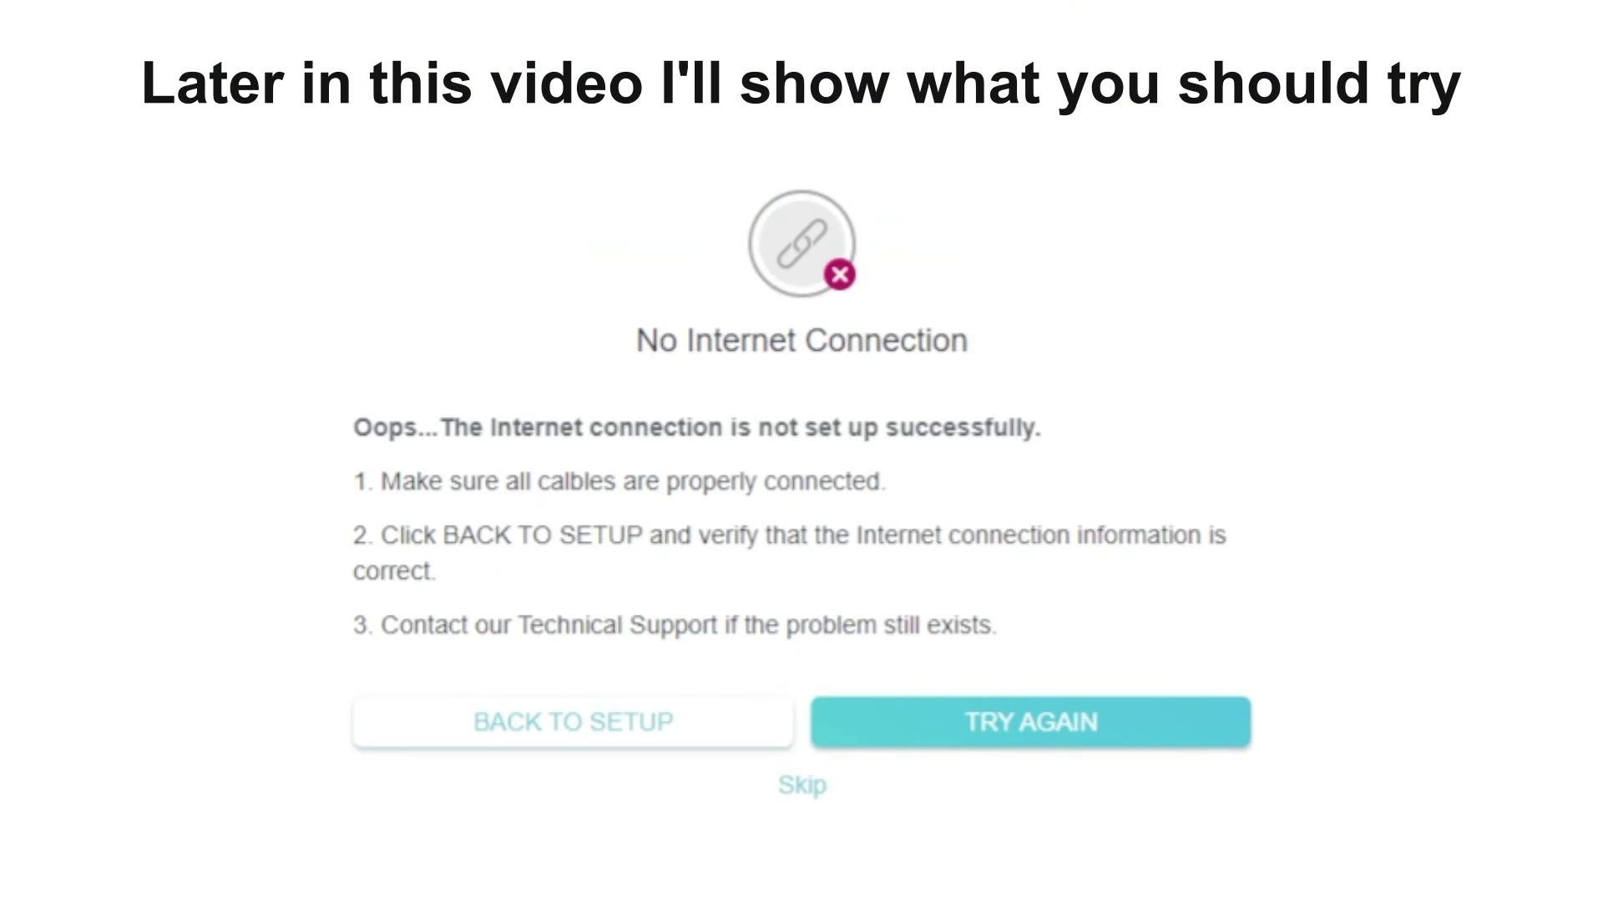
{"action": "left_click", "coordinate": [804, 787]}
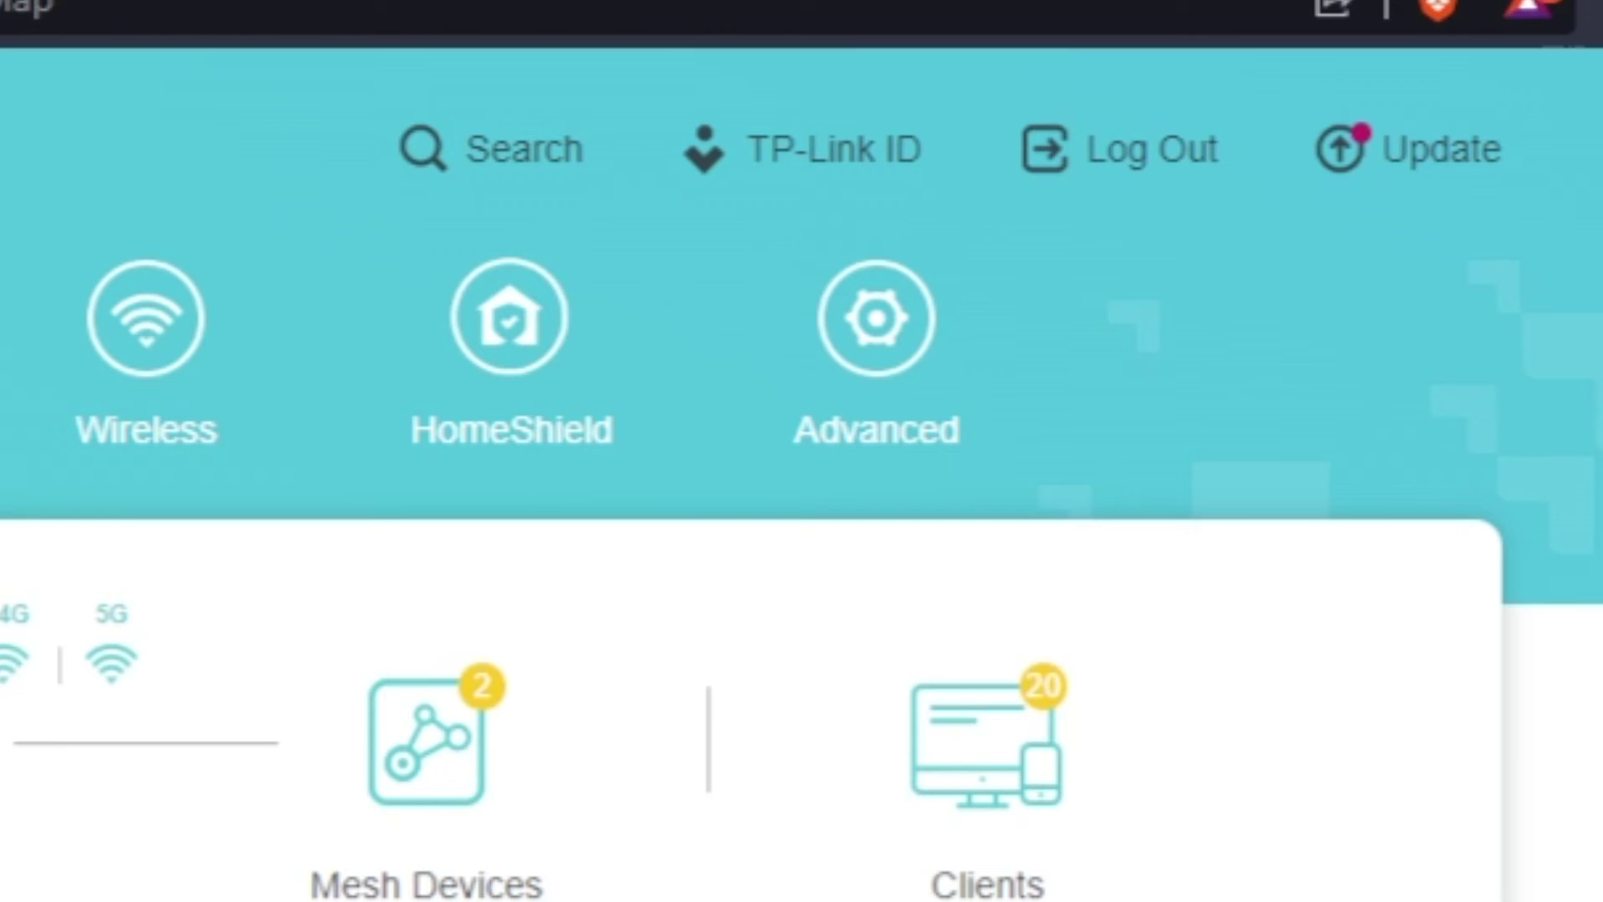
Reboot the router from Advanced > System > Reboot.
{"action": "left_click", "coordinate": [859, 451]}
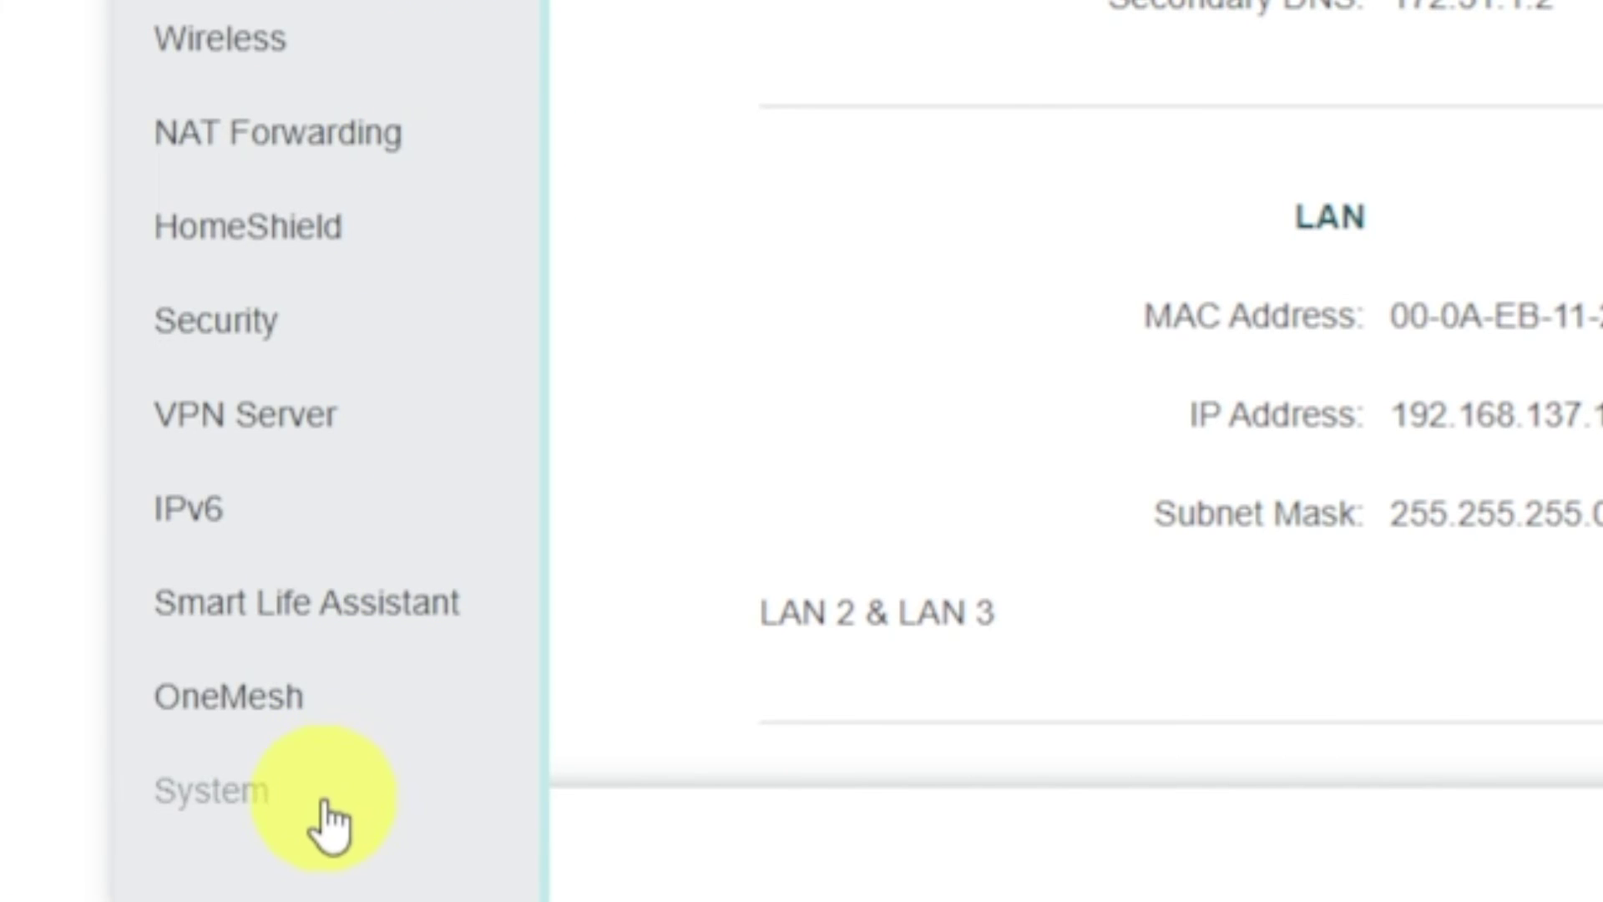
{"action": "left_click", "coordinate": [326, 802]}
{"action": "left_click", "coordinate": [376, 780]}
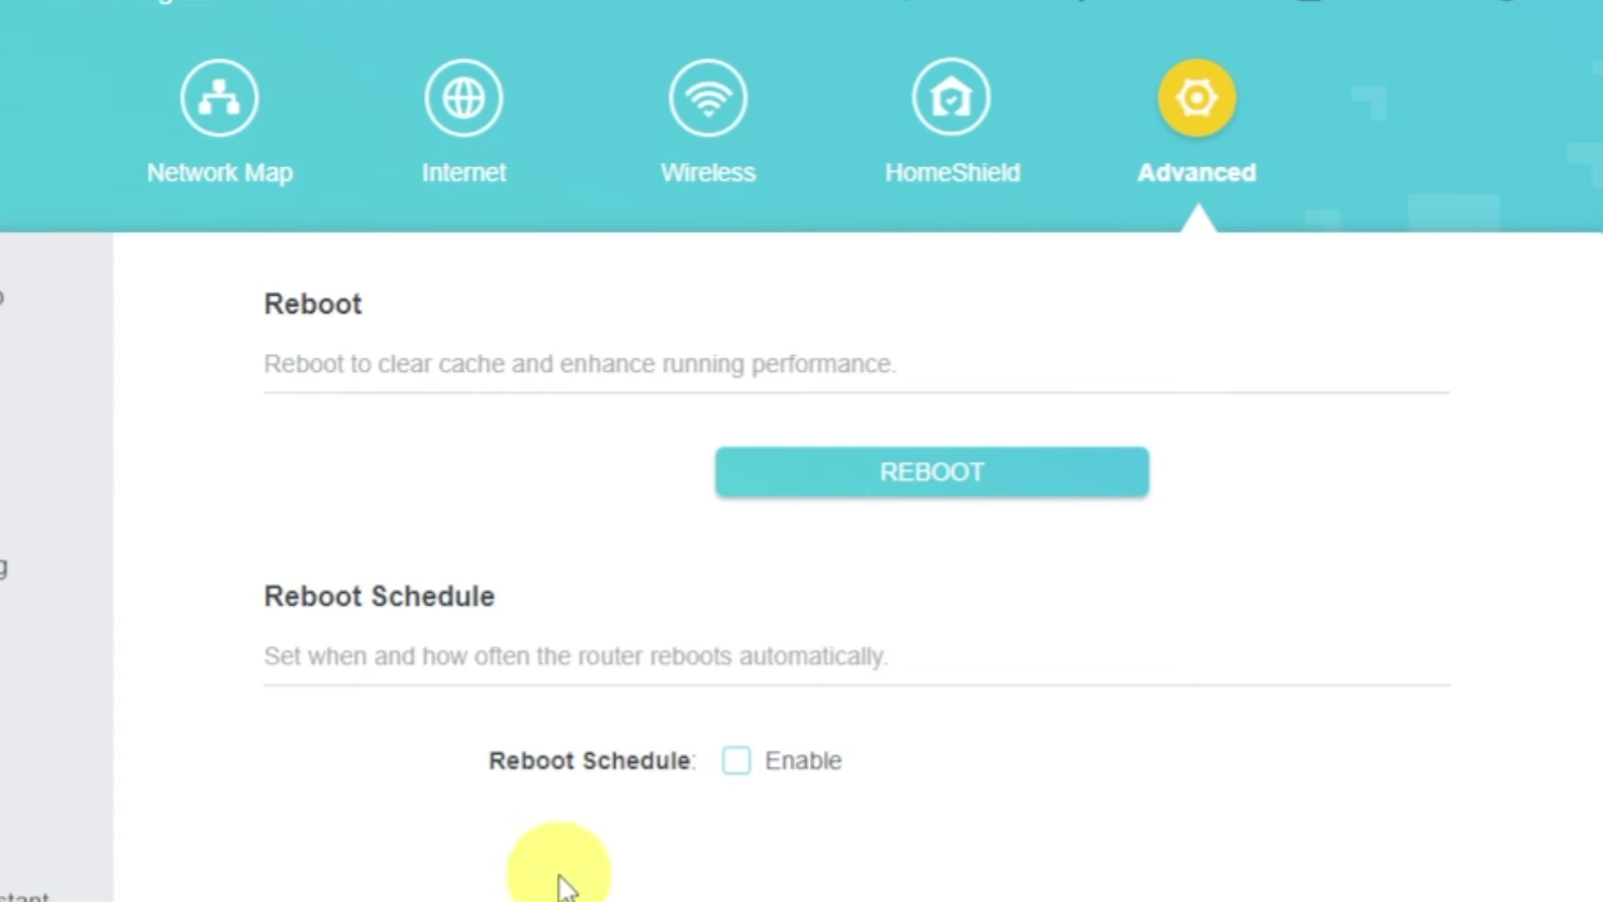
{"action": "left_click", "coordinate": [863, 485]}
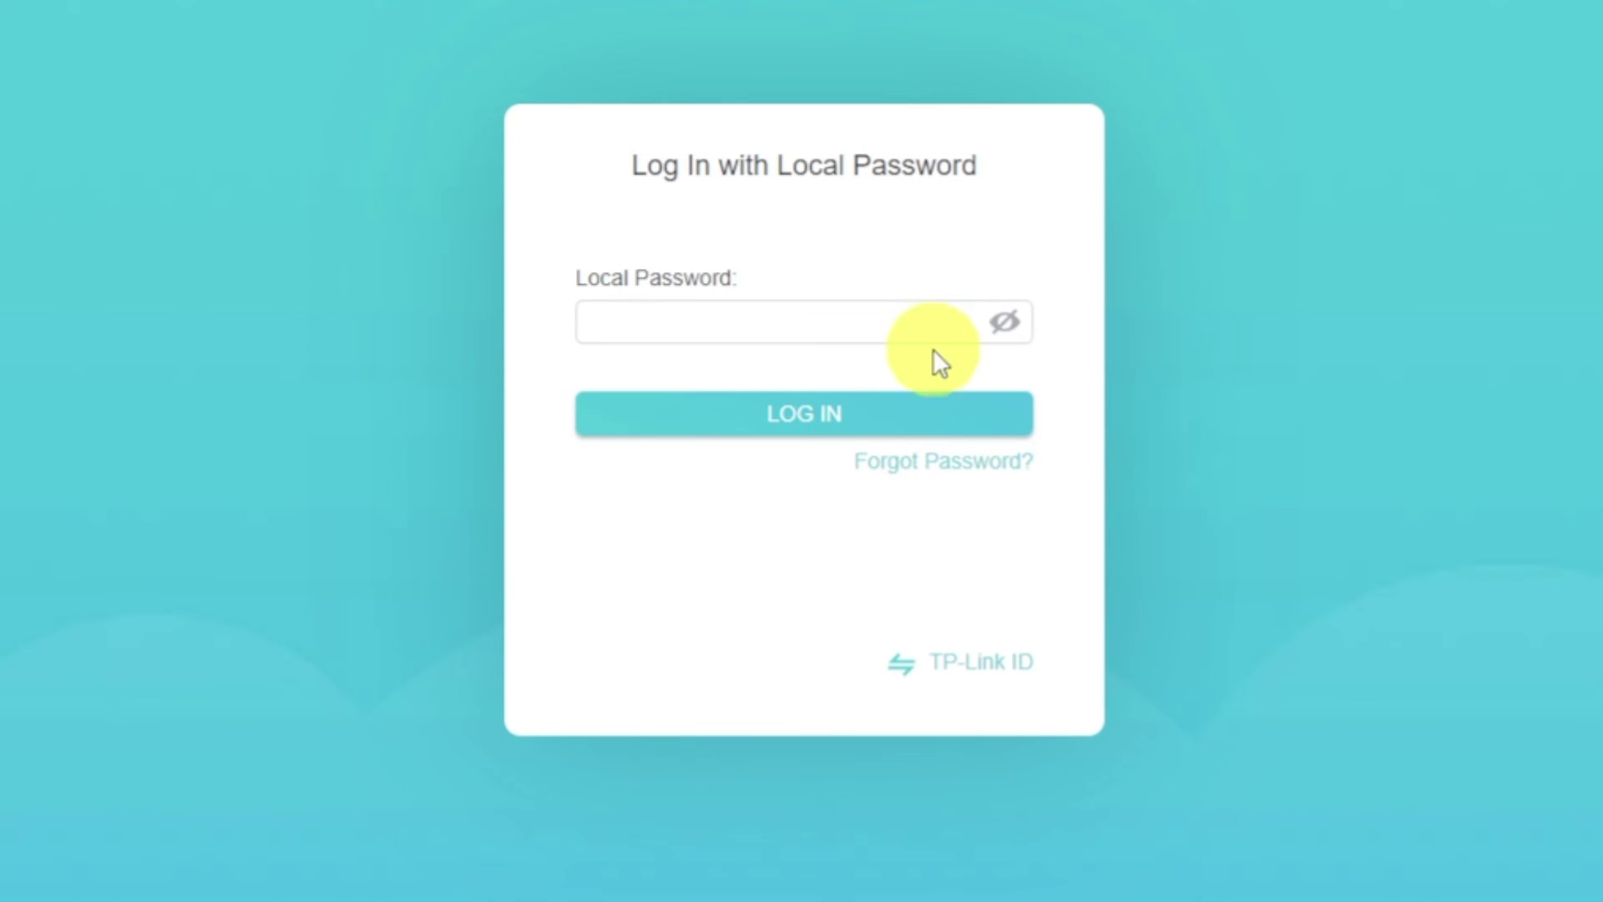
Log back in to the router with the local password.
{"action": "left_click", "coordinate": [879, 332]}
{"action": "type", "text": "•••••••"}
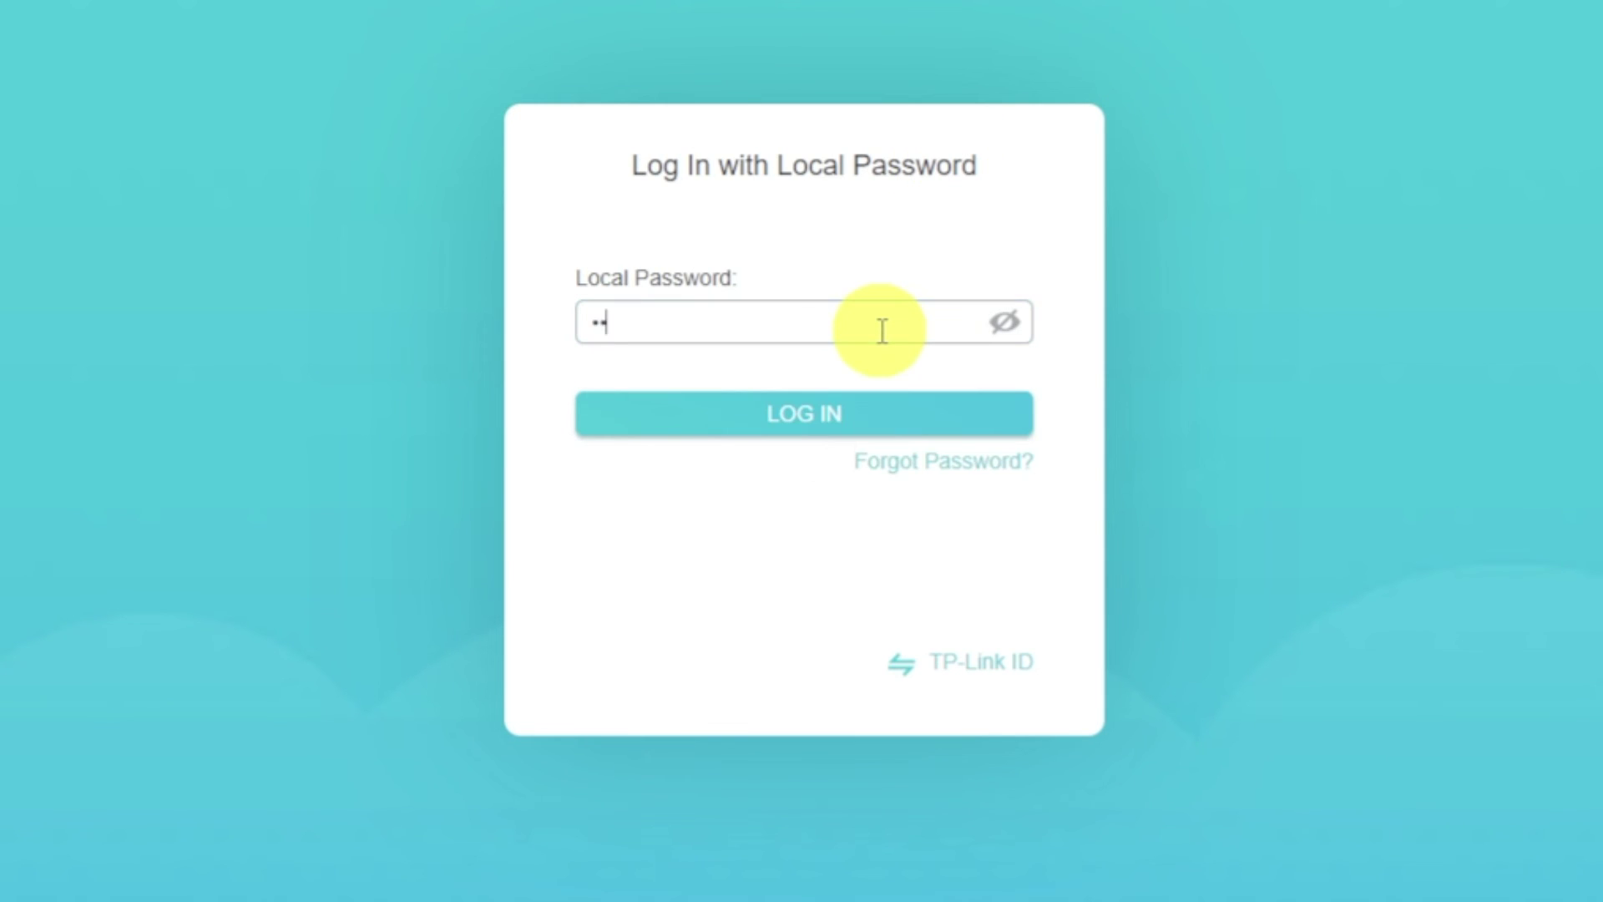
{"action": "type", "text": "••"}
{"action": "left_click", "coordinate": [842, 408]}
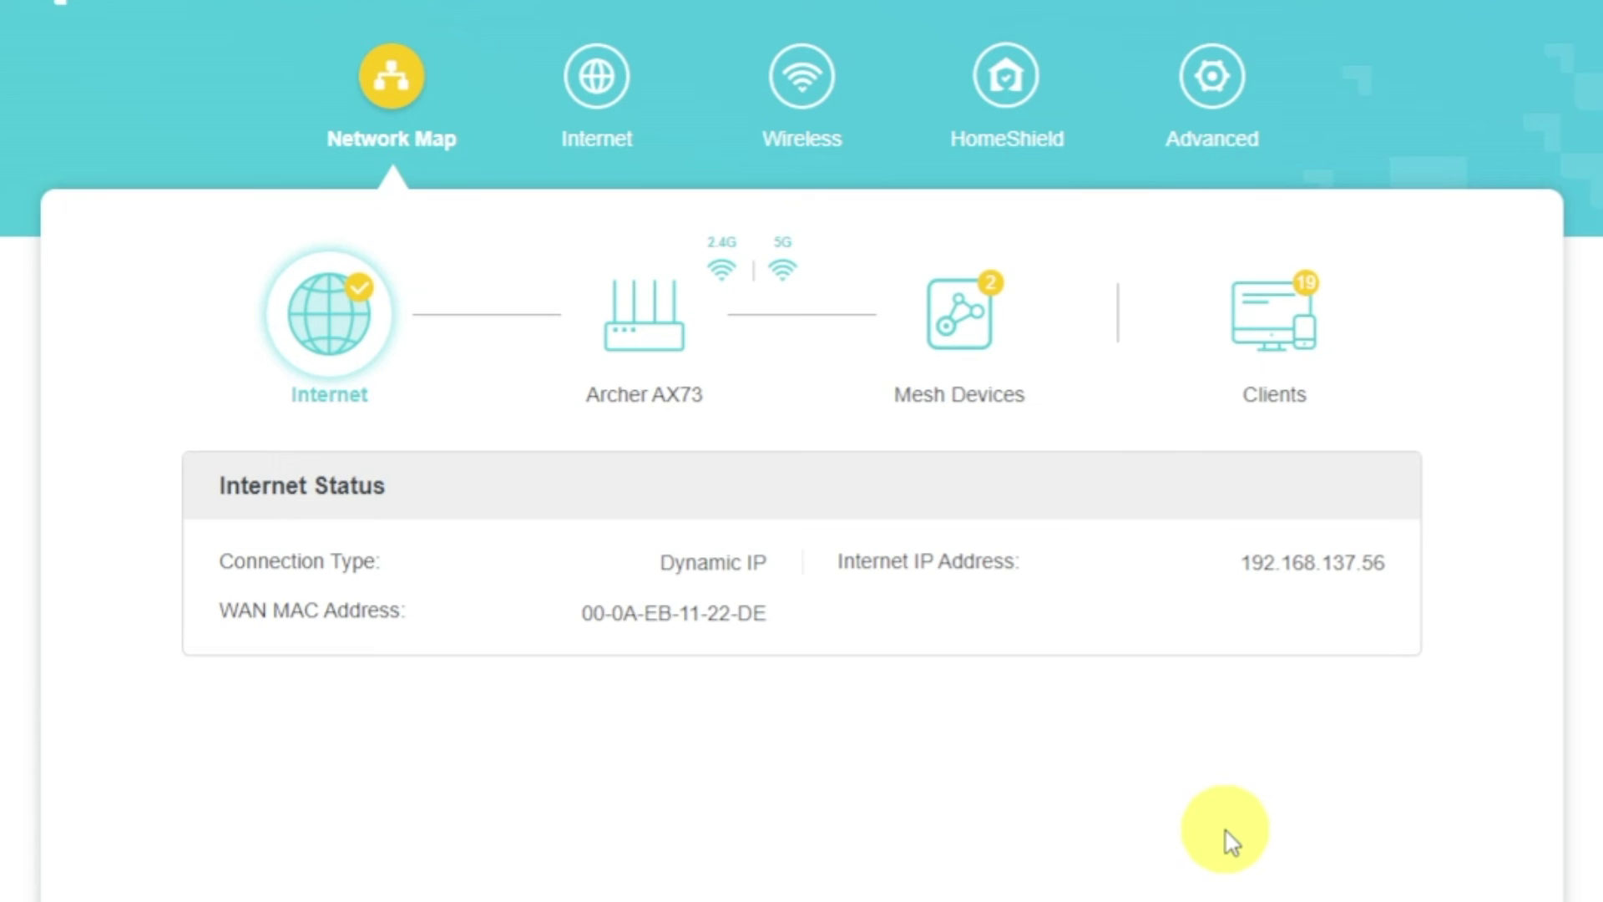
On the Internet tab, set Router MAC Address to Clone Current Device MAC and save.
{"action": "left_click", "coordinate": [623, 118]}
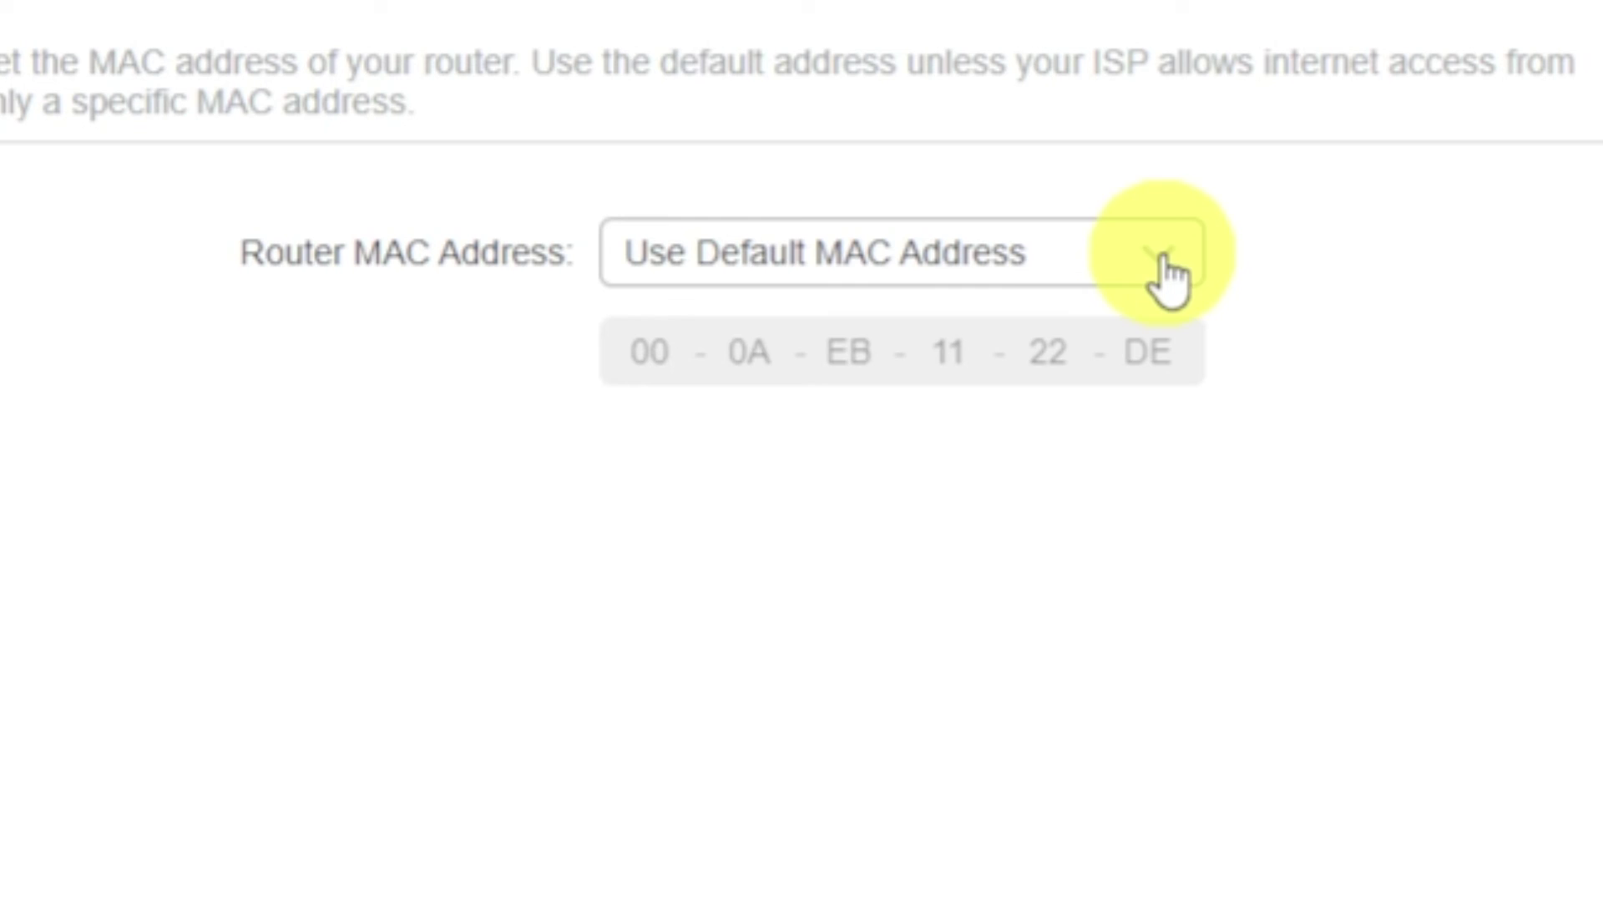
{"action": "left_click", "coordinate": [1167, 276]}
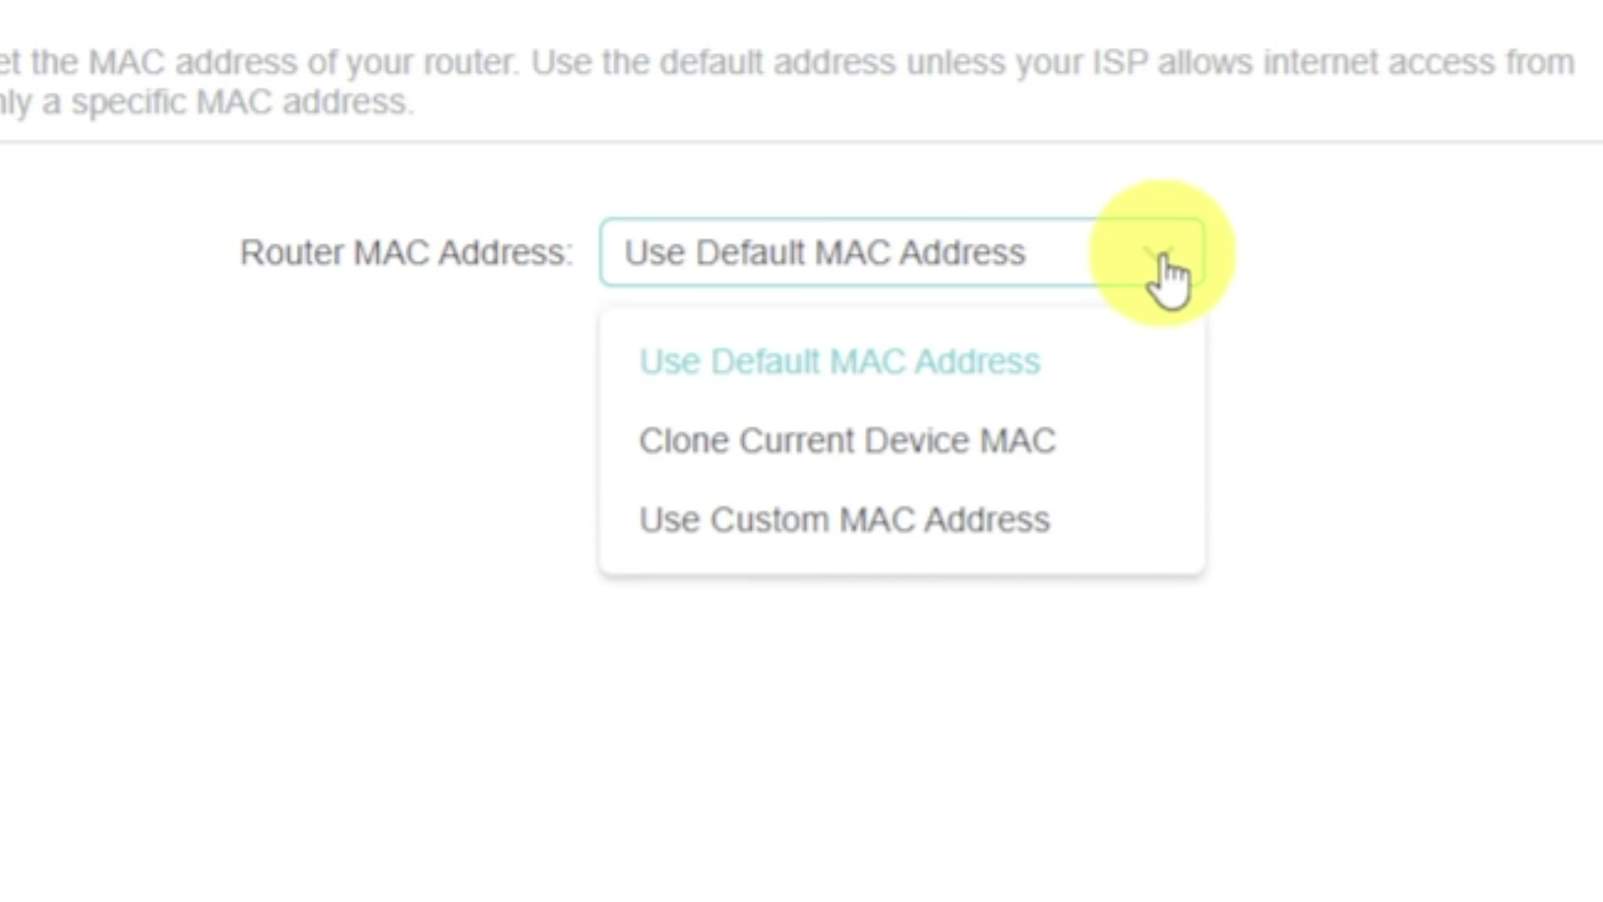
{"action": "left_click", "coordinate": [1016, 441]}
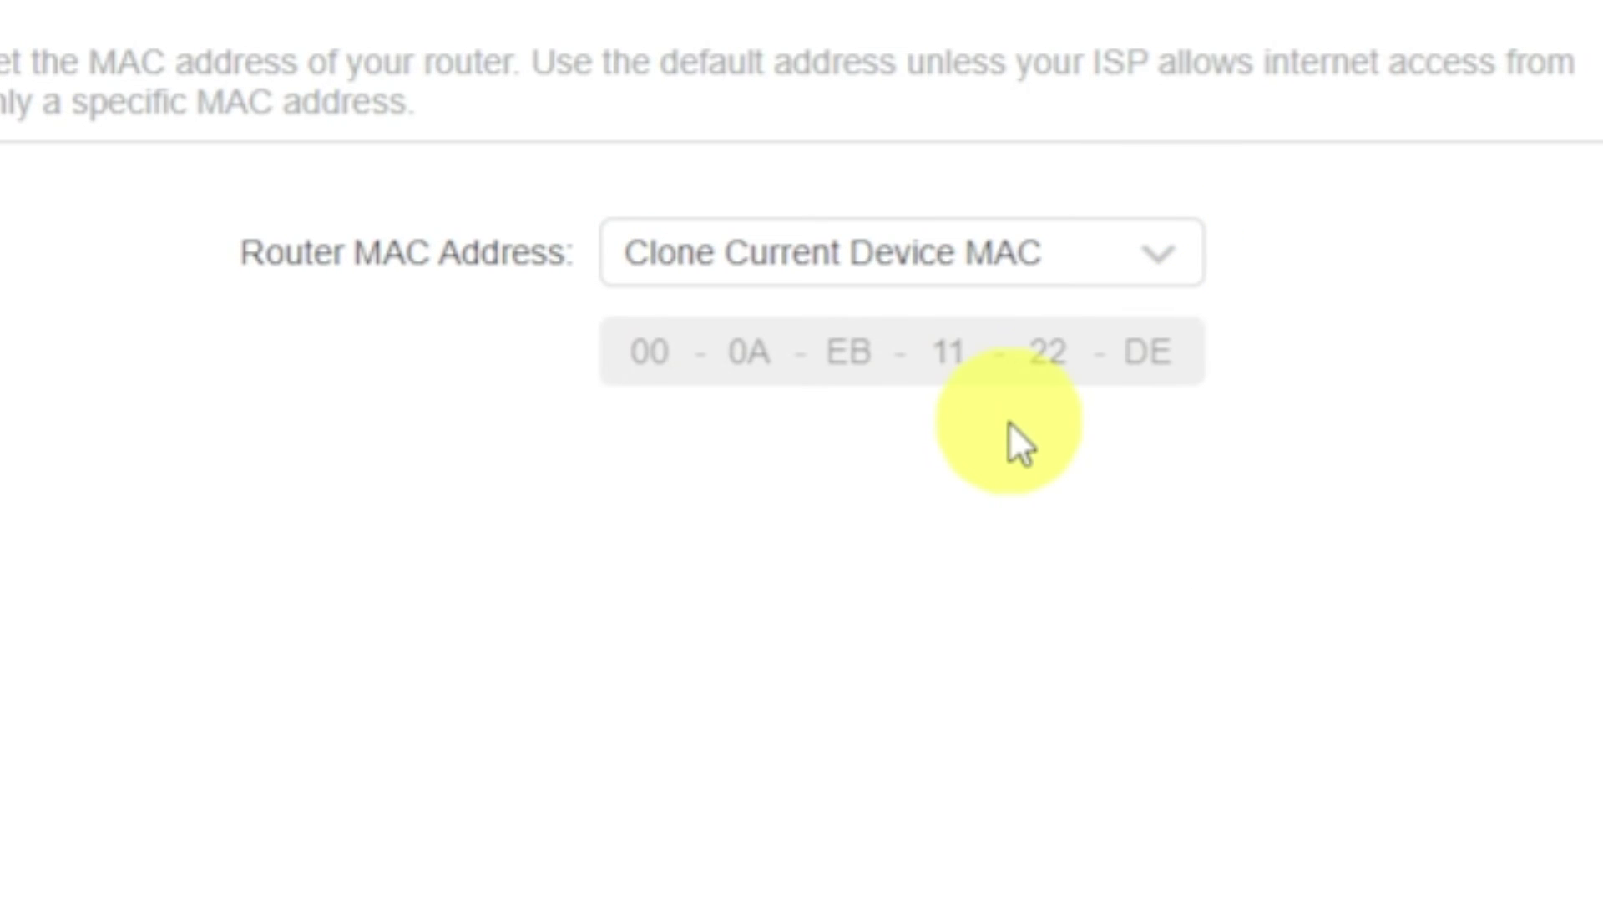
{"action": "left_click", "coordinate": [1374, 858]}
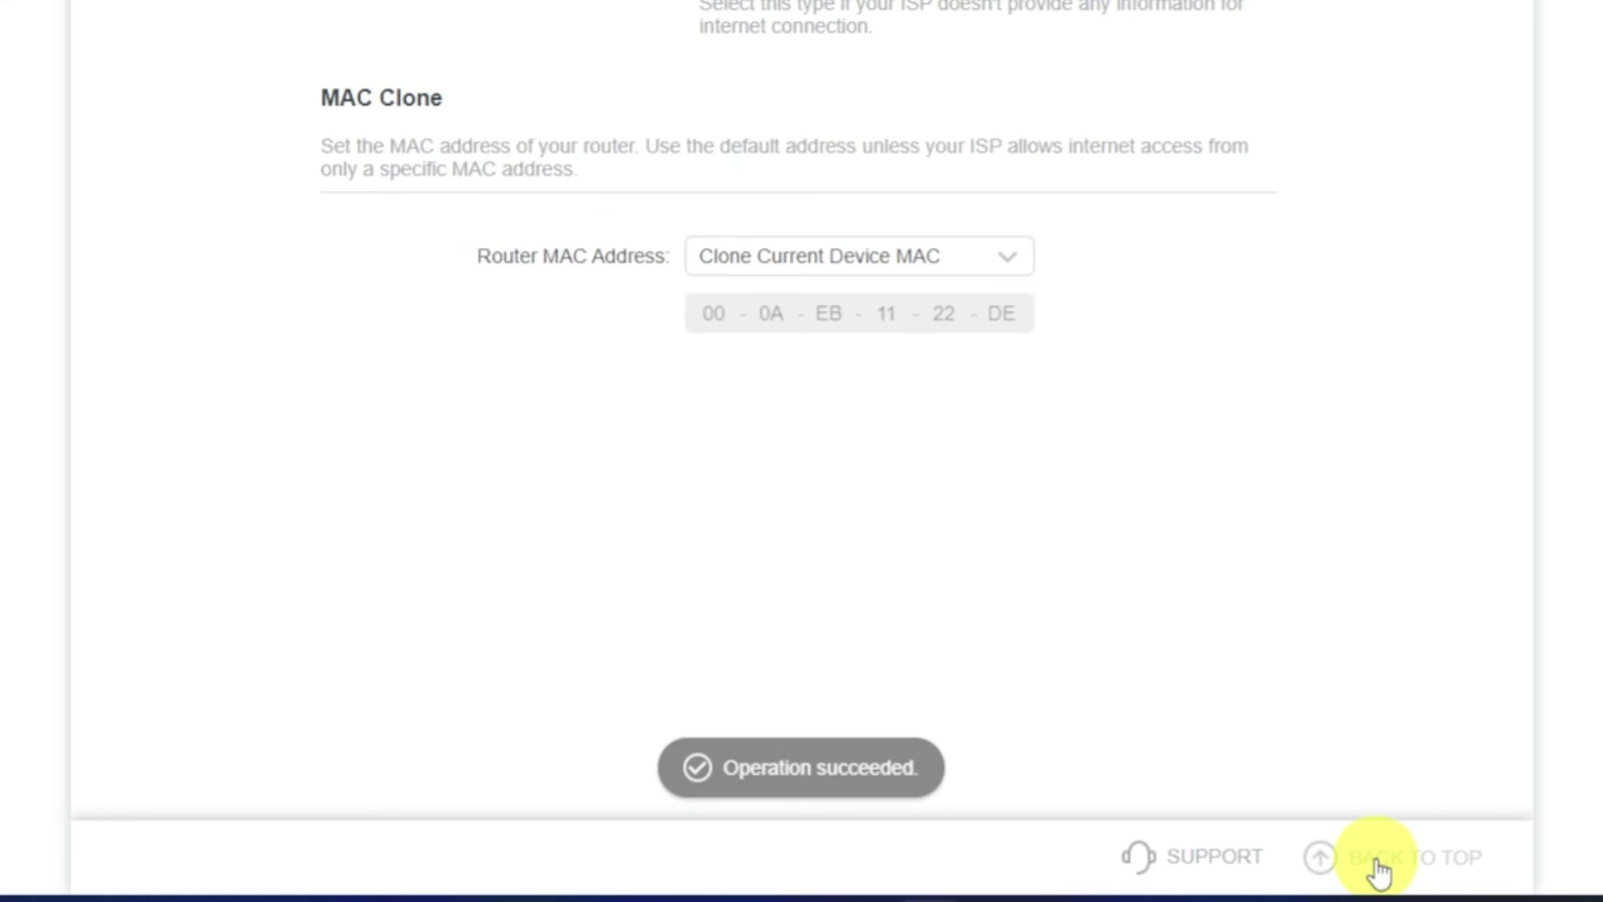
{"action": "left_click", "coordinate": [1376, 860]}
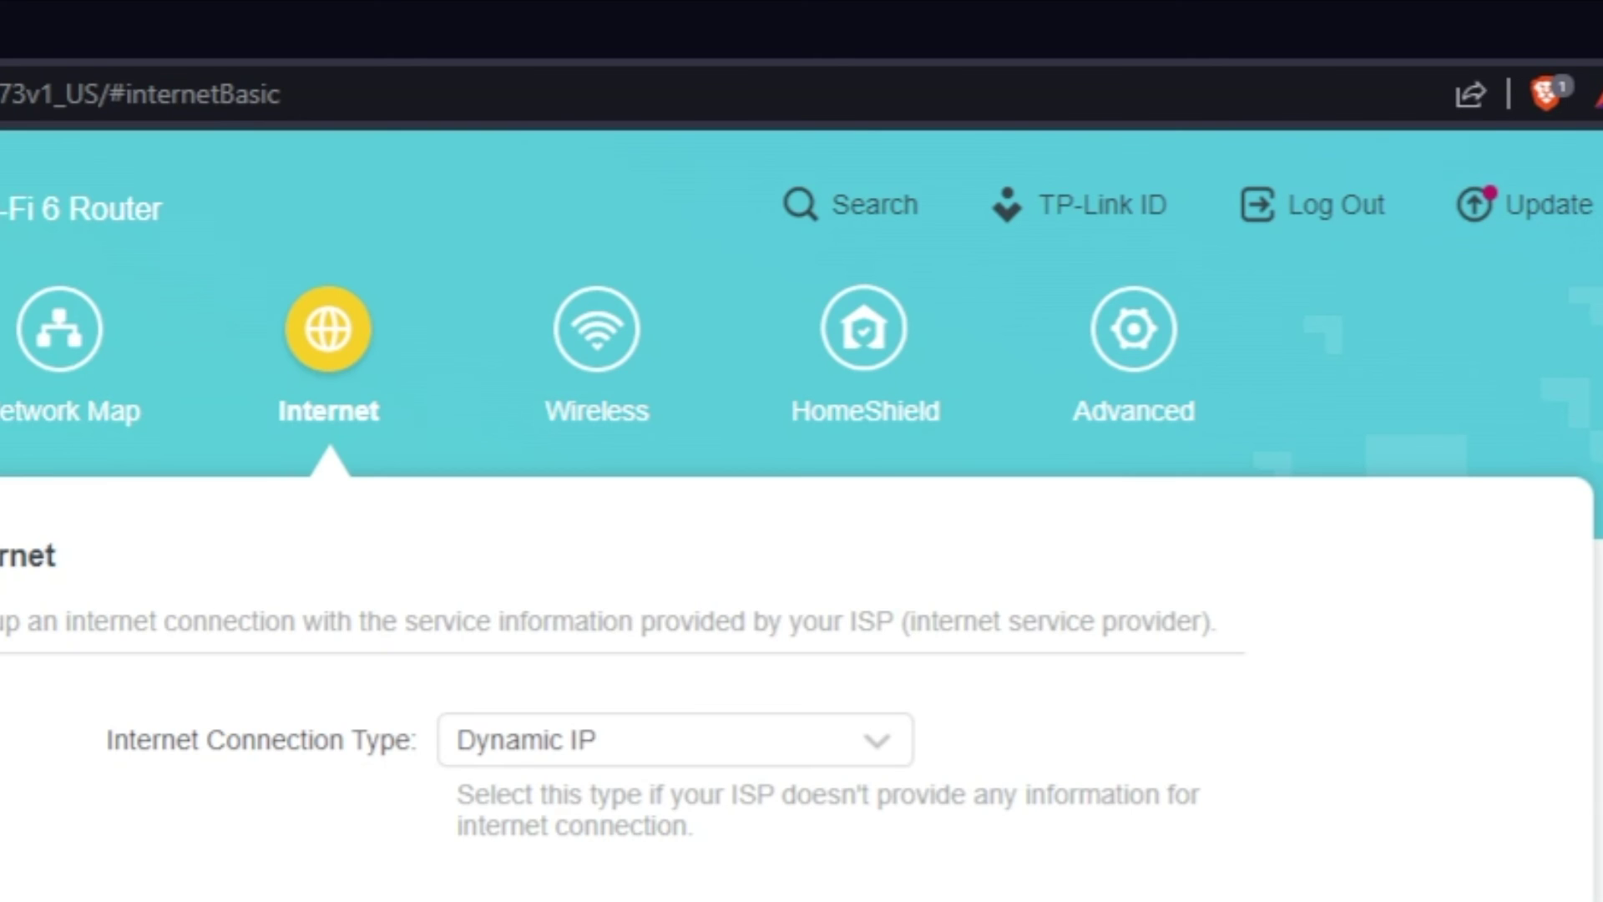
Reboot the router a second time via Advanced > System > Reboot to apply the cloned MAC.
{"action": "left_click", "coordinate": [1184, 363]}
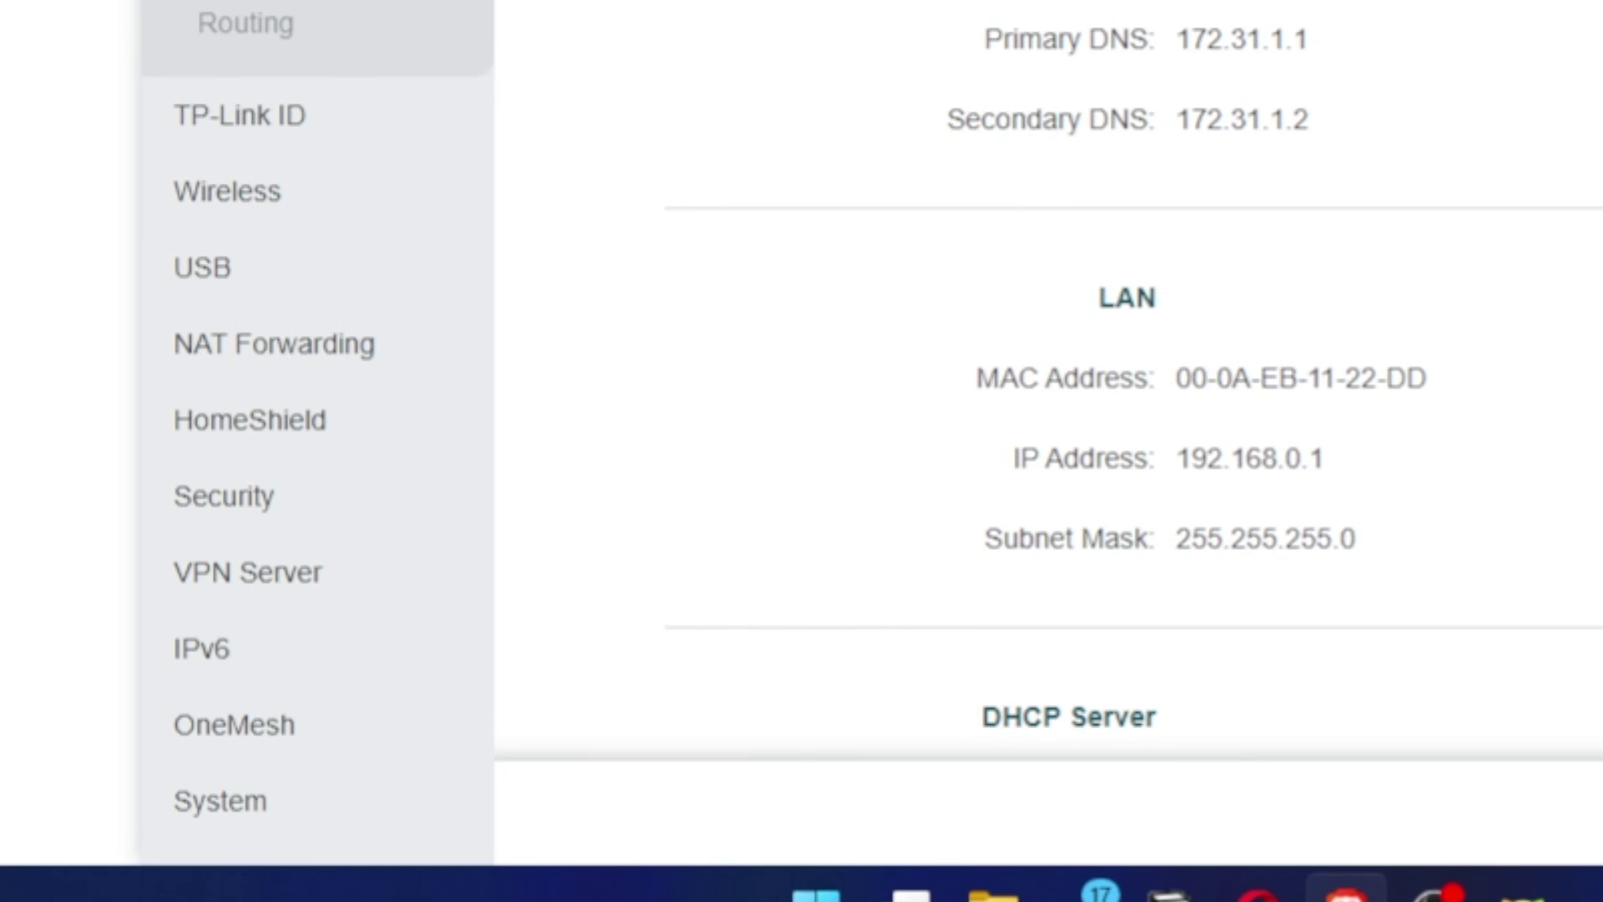
{"action": "left_click", "coordinate": [249, 804]}
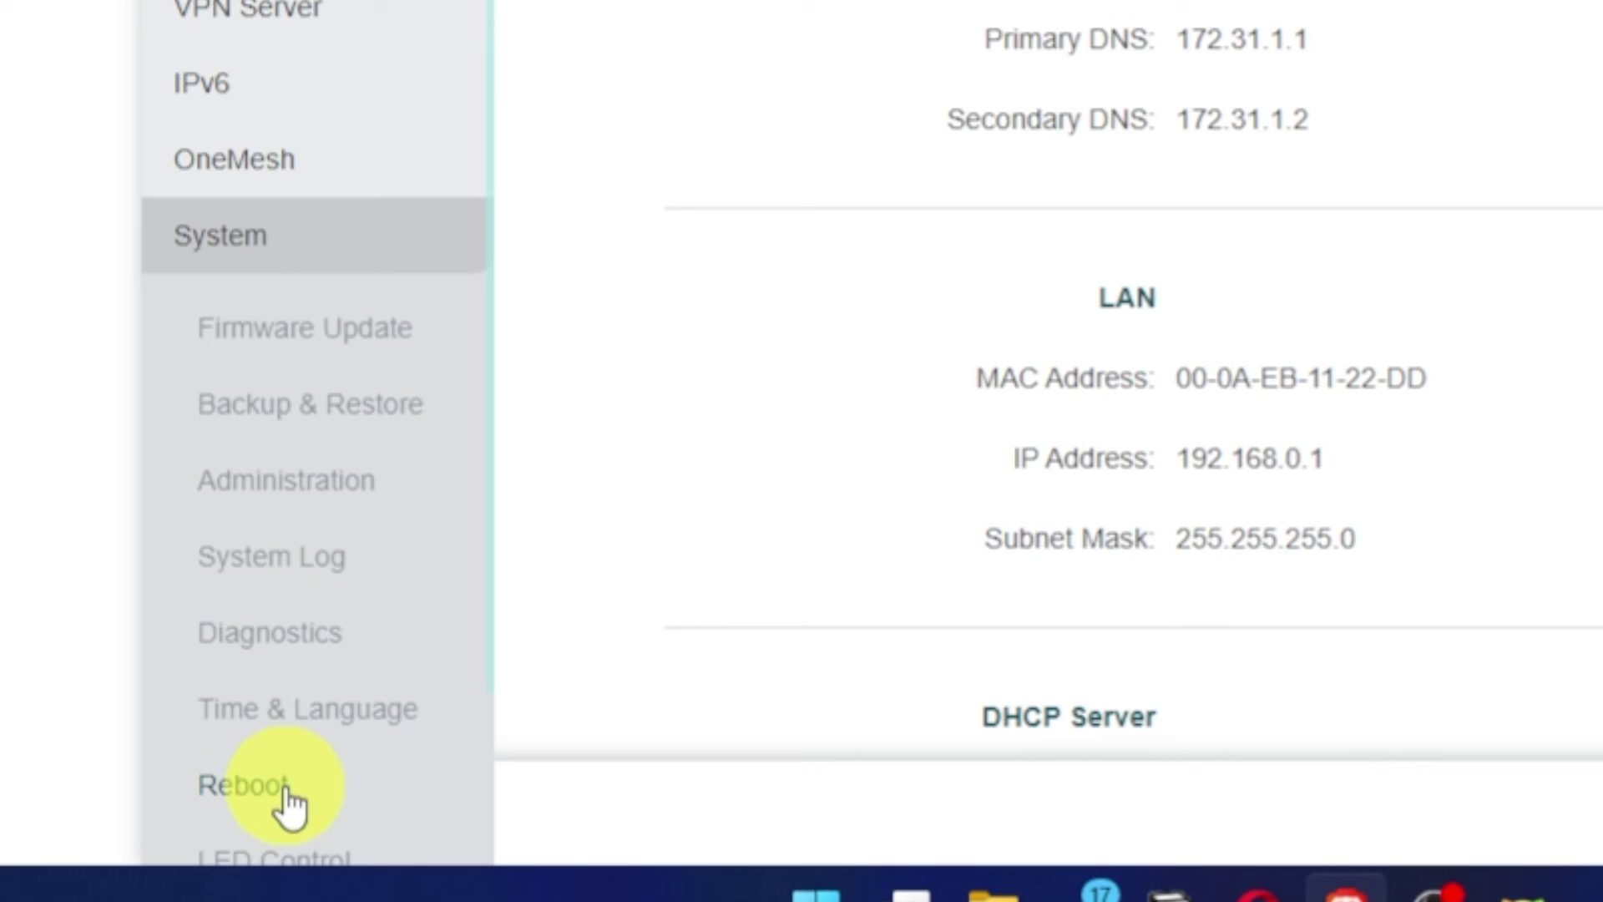
{"action": "left_click", "coordinate": [284, 789]}
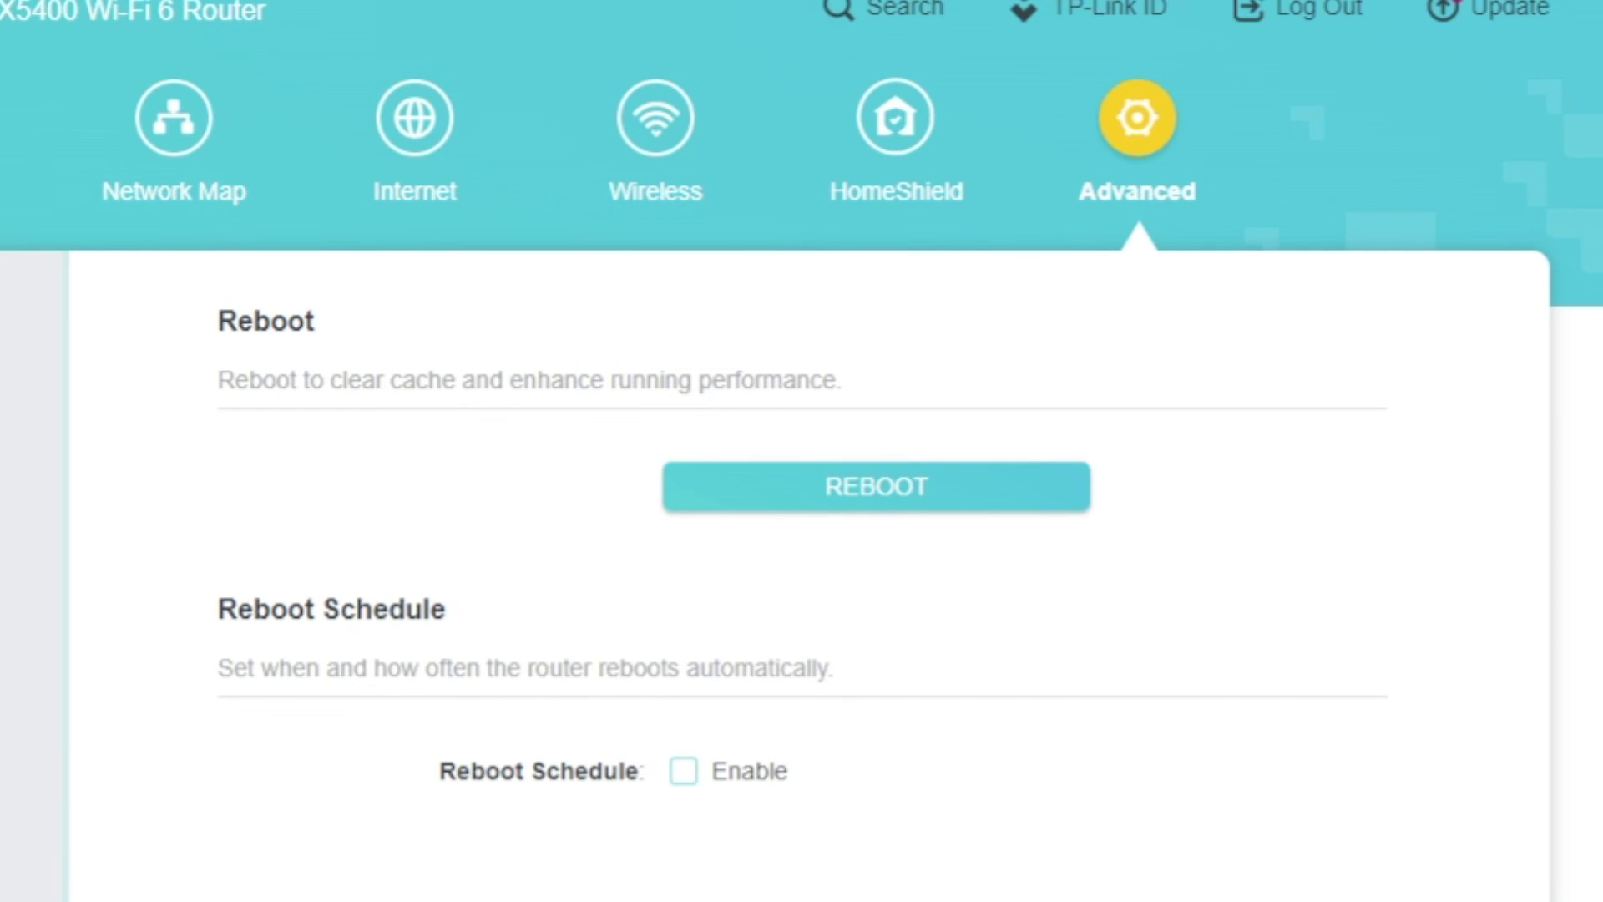
{"action": "left_click", "coordinate": [763, 496]}
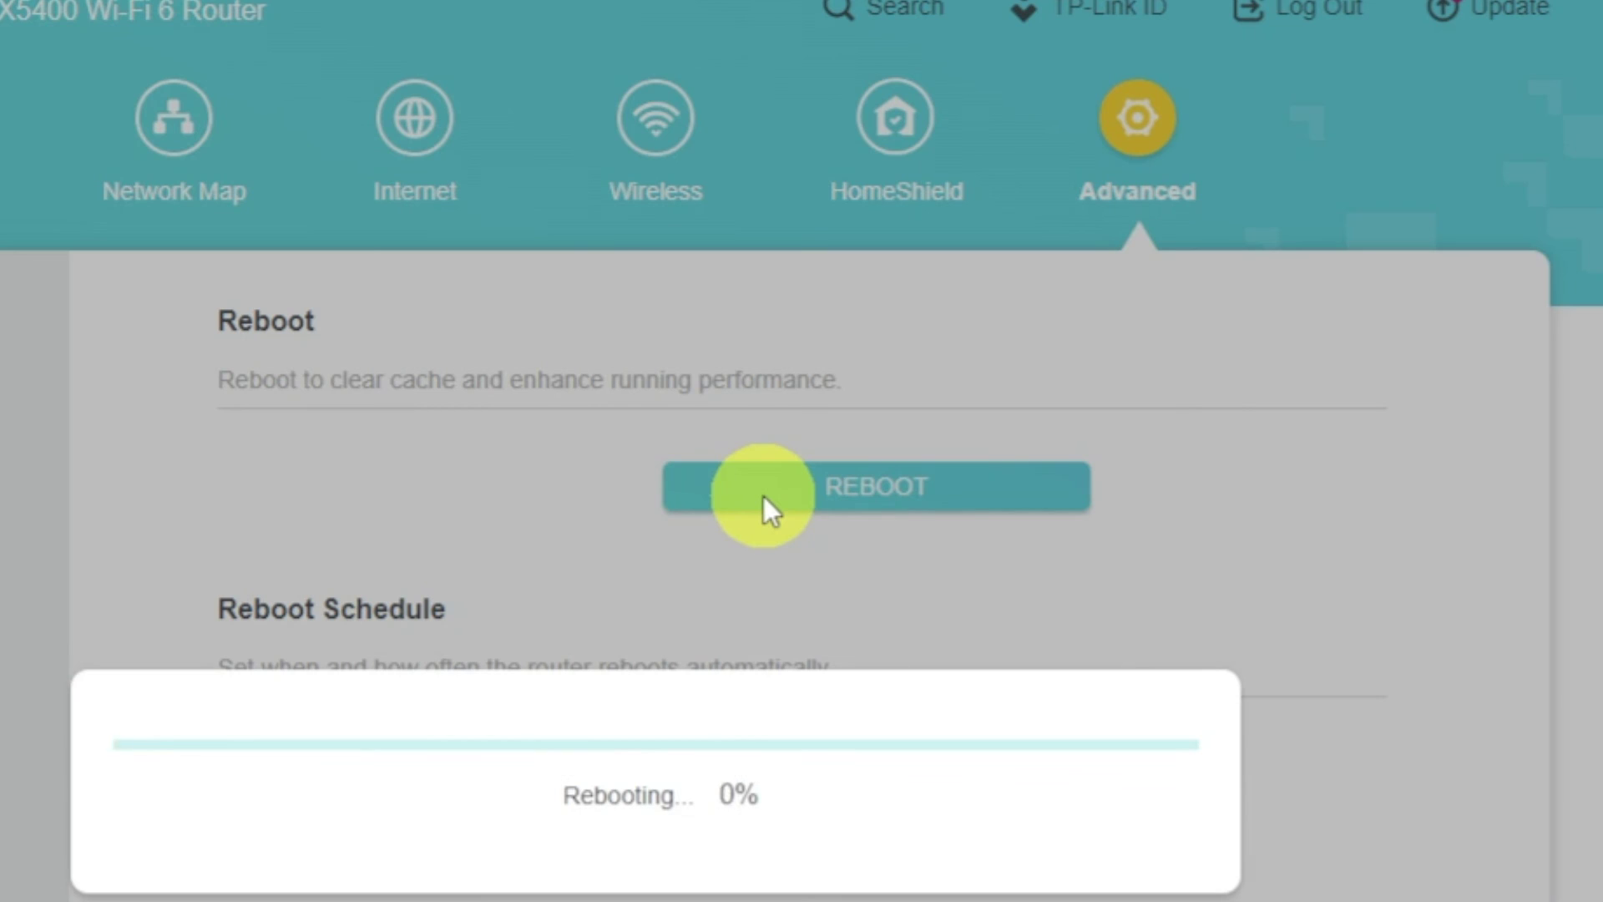